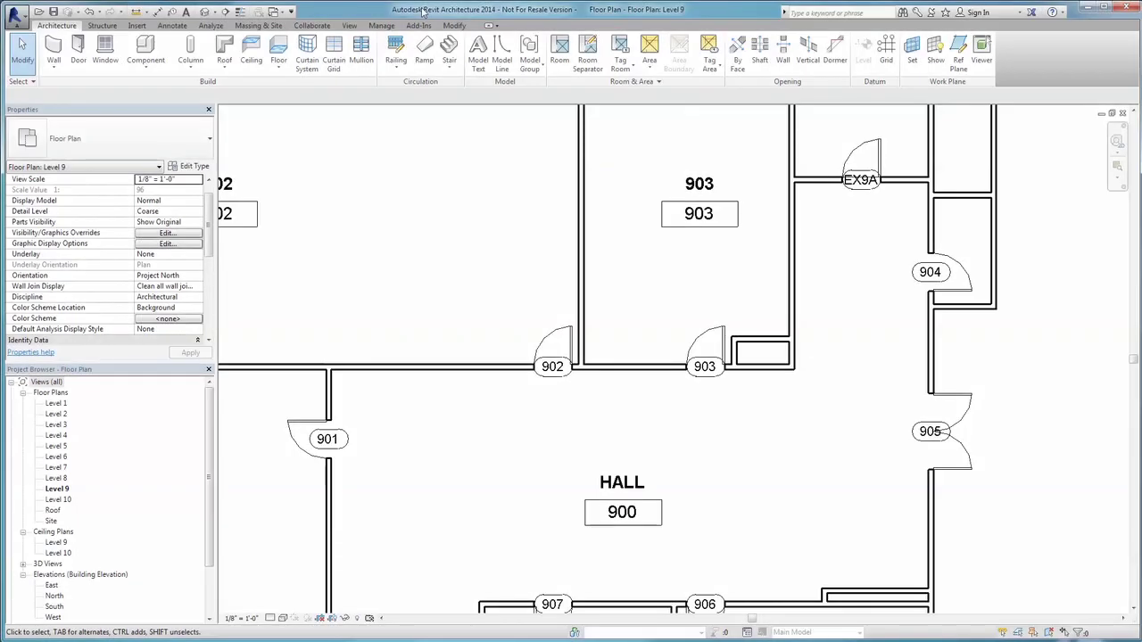
Export the checked AAOS Door Family Library families, incl. Ext-GL2-GLD-72" x 84", into the project.
left_click(418, 26)
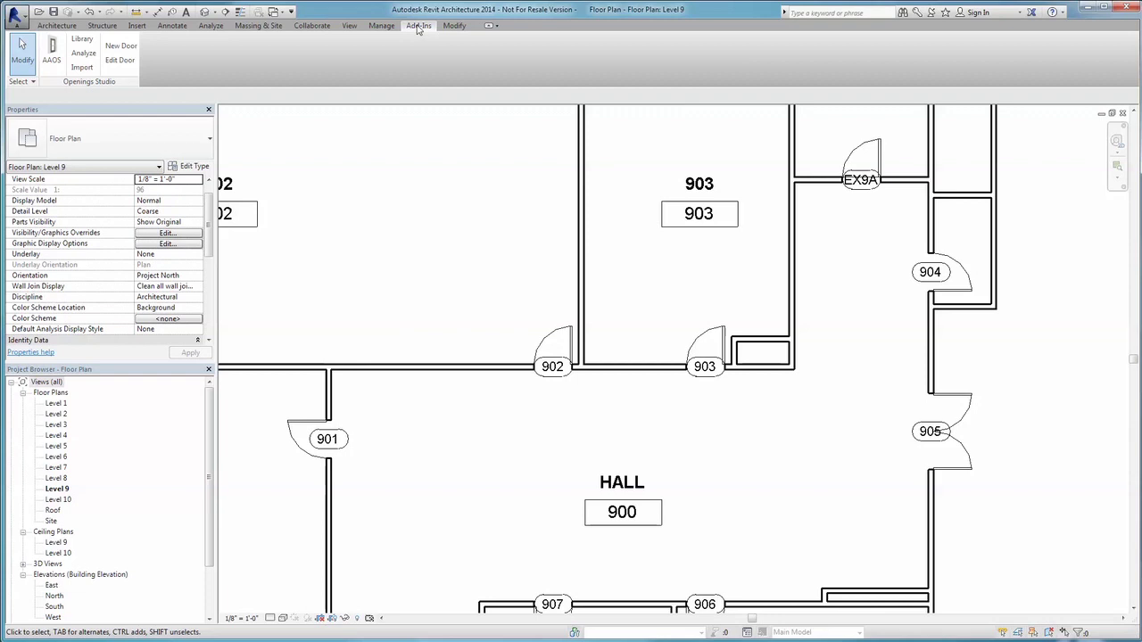
left_click(86, 40)
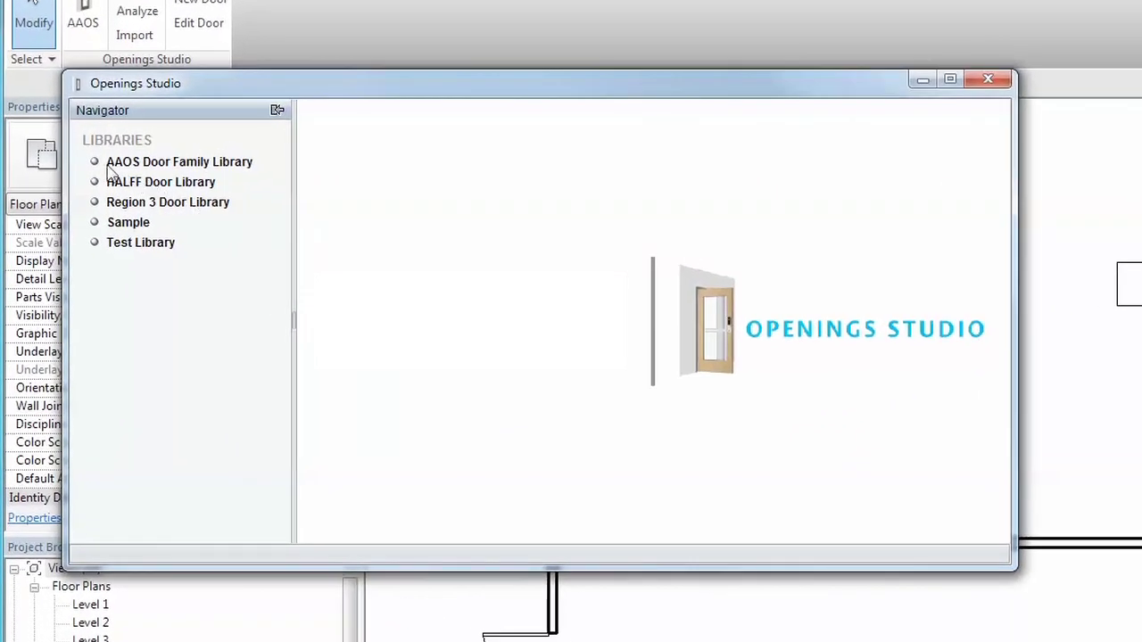
left_click(109, 164)
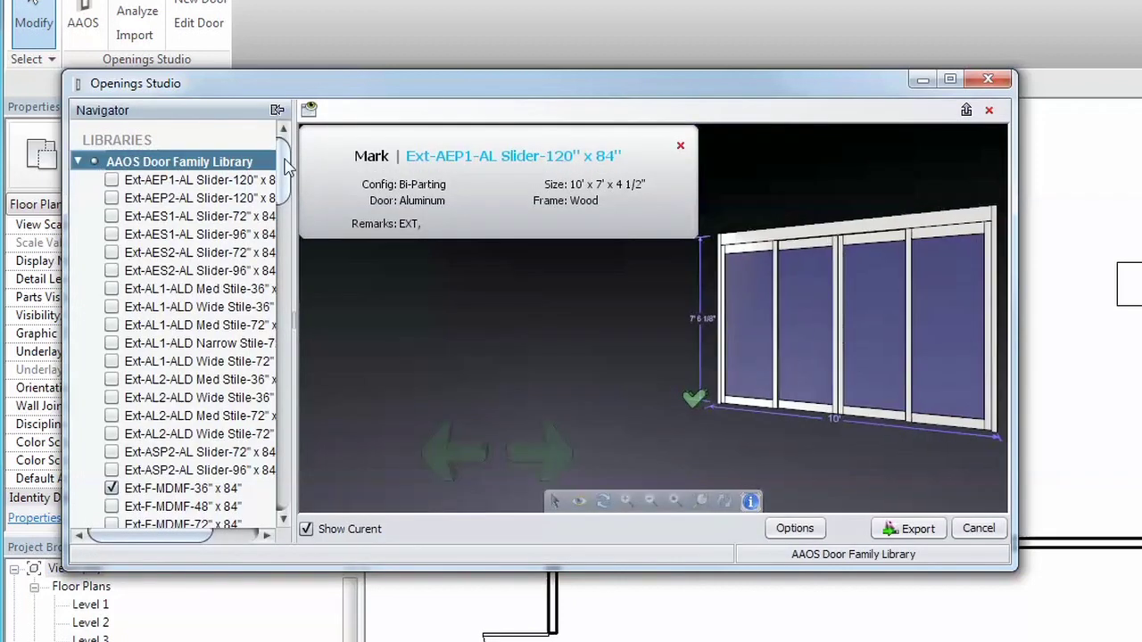
left_click_drag(281, 147, 284, 221)
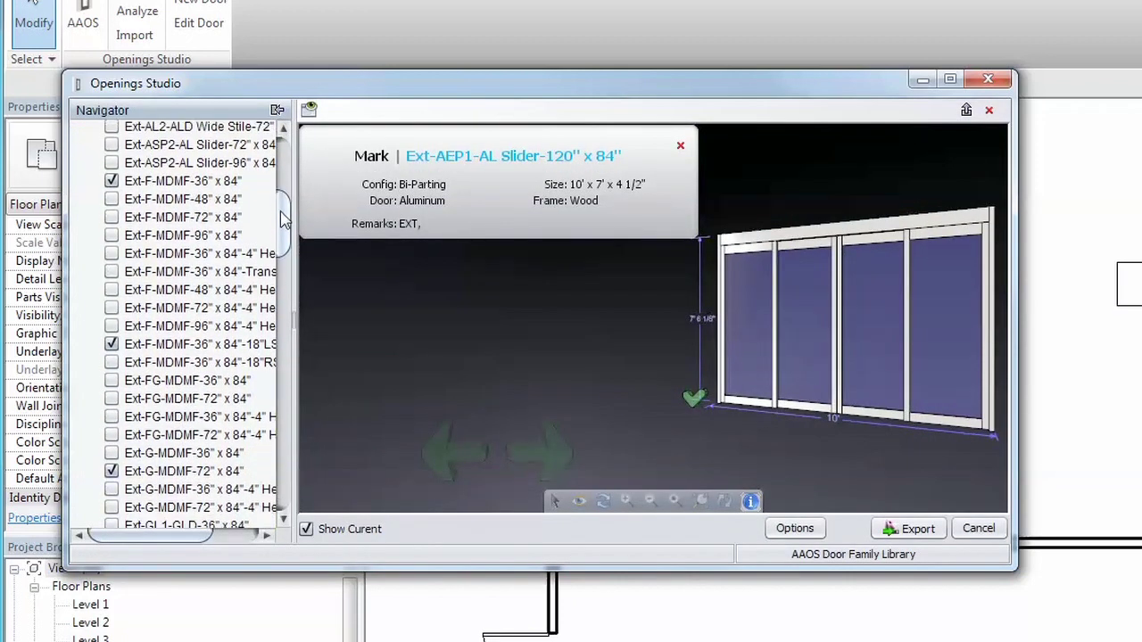
left_click(237, 254)
left_click(908, 529)
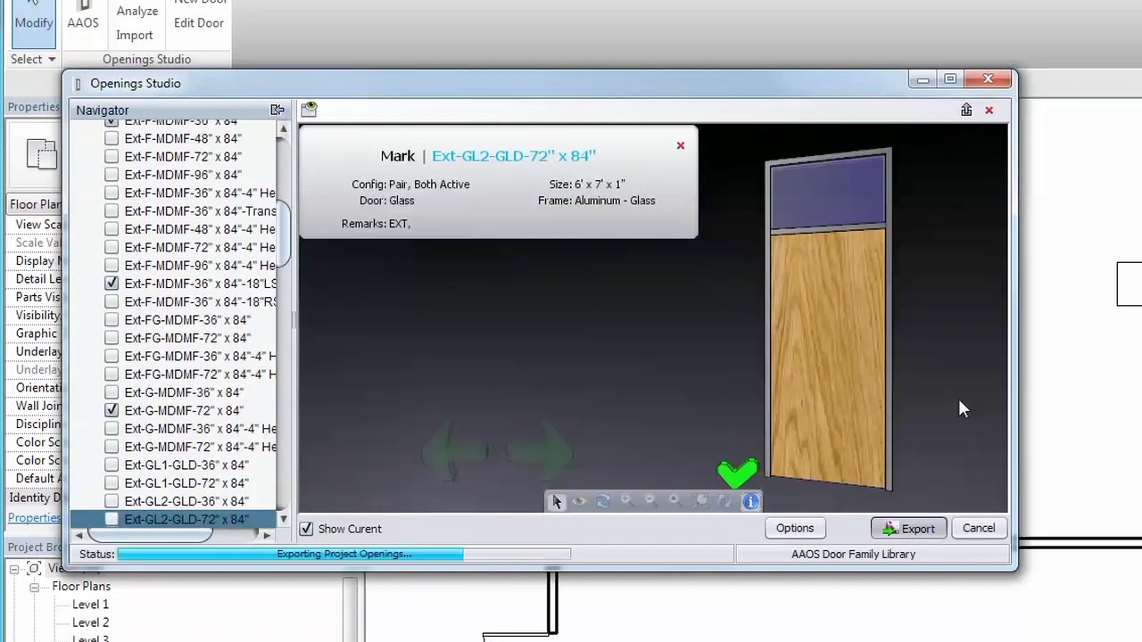
left_click(675, 493)
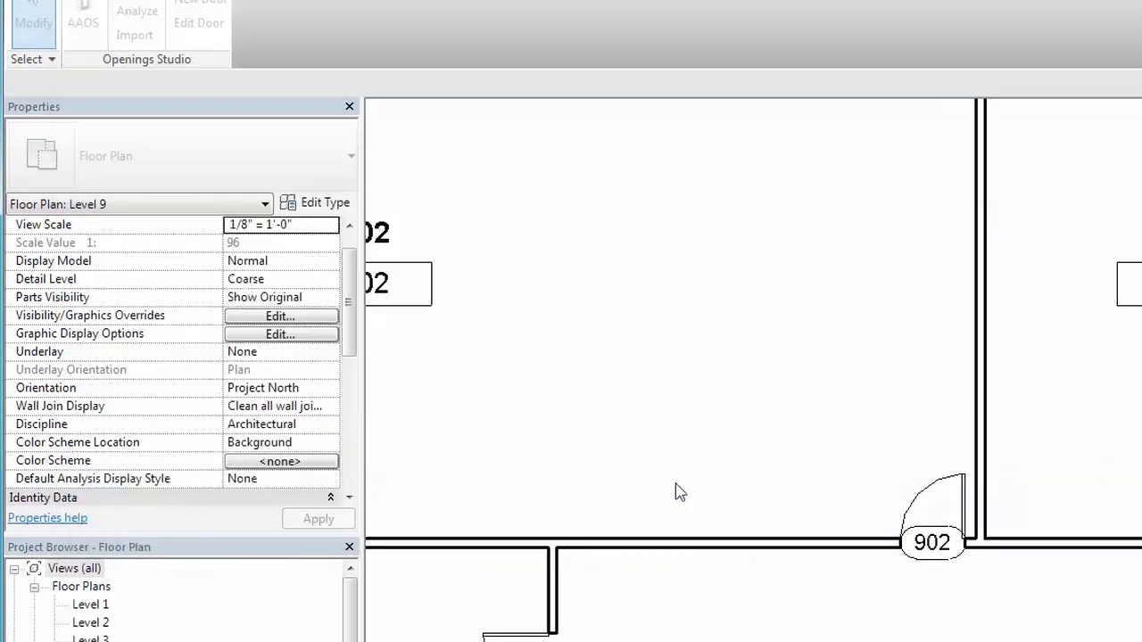
left_click(939, 271)
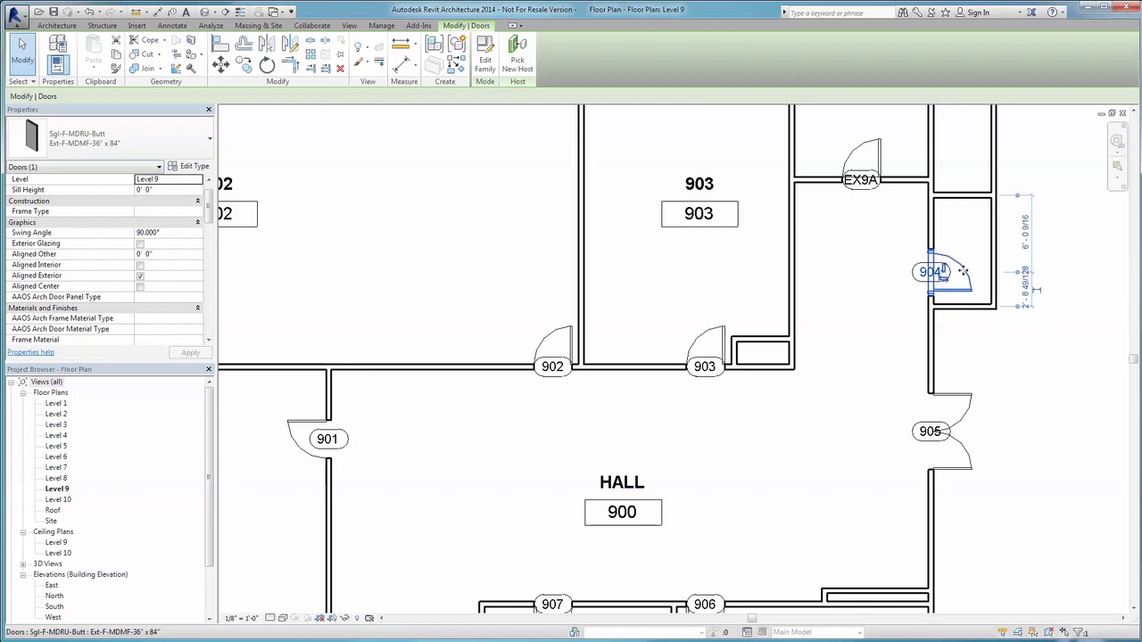
left_click(203, 171)
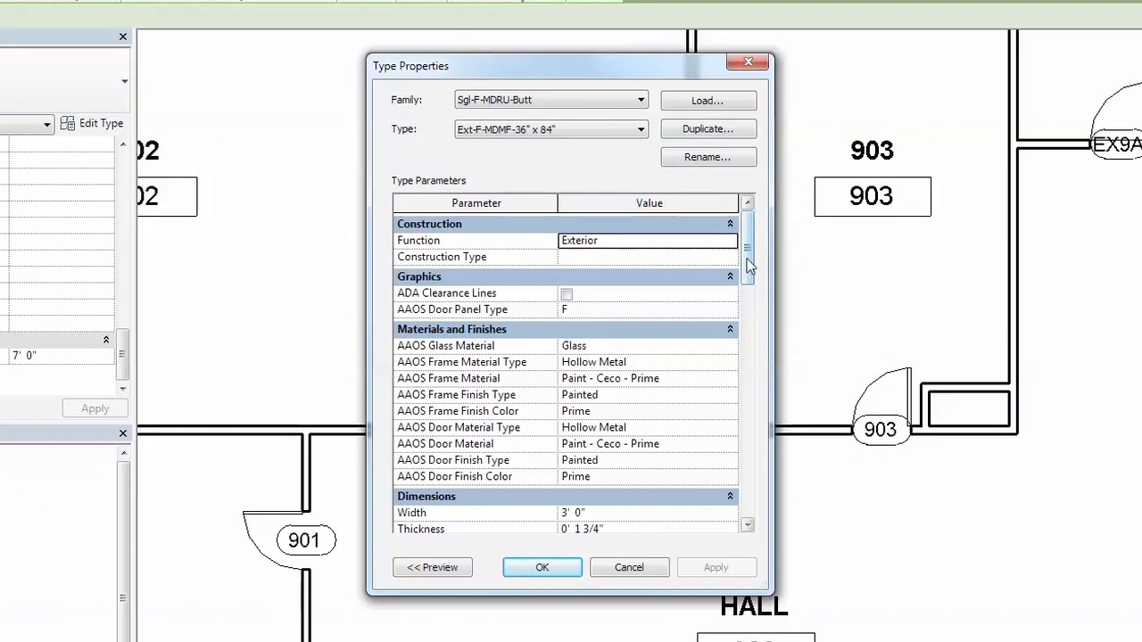
mouse_move(748, 265)
left_mouse_down()
mouse_move(729, 458)
mouse_move(736, 500)
left_mouse_up()
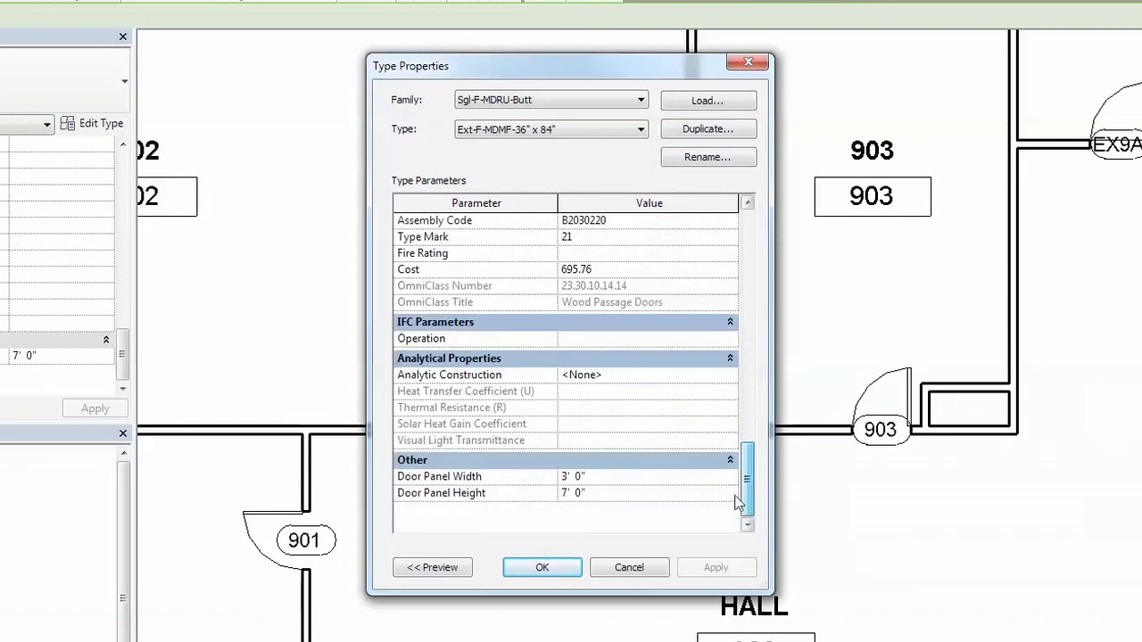
Close the type parameters, open Openings Studio analysis and preview the Int-FG-MDMF-72" x 84" pair door.
left_click(571, 569)
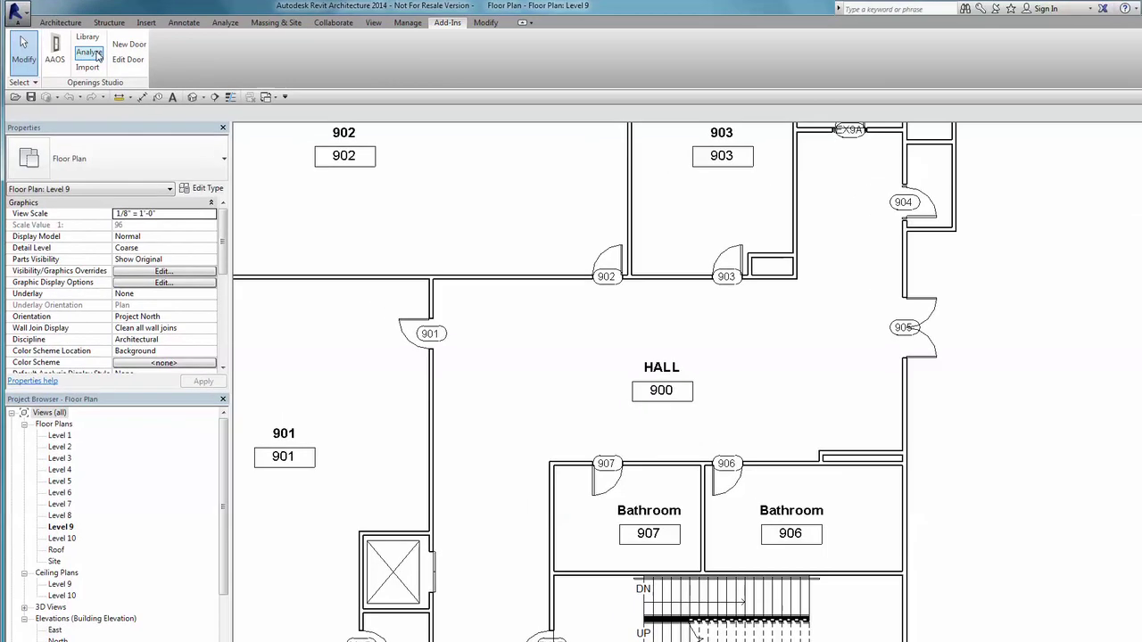
left_click(101, 34)
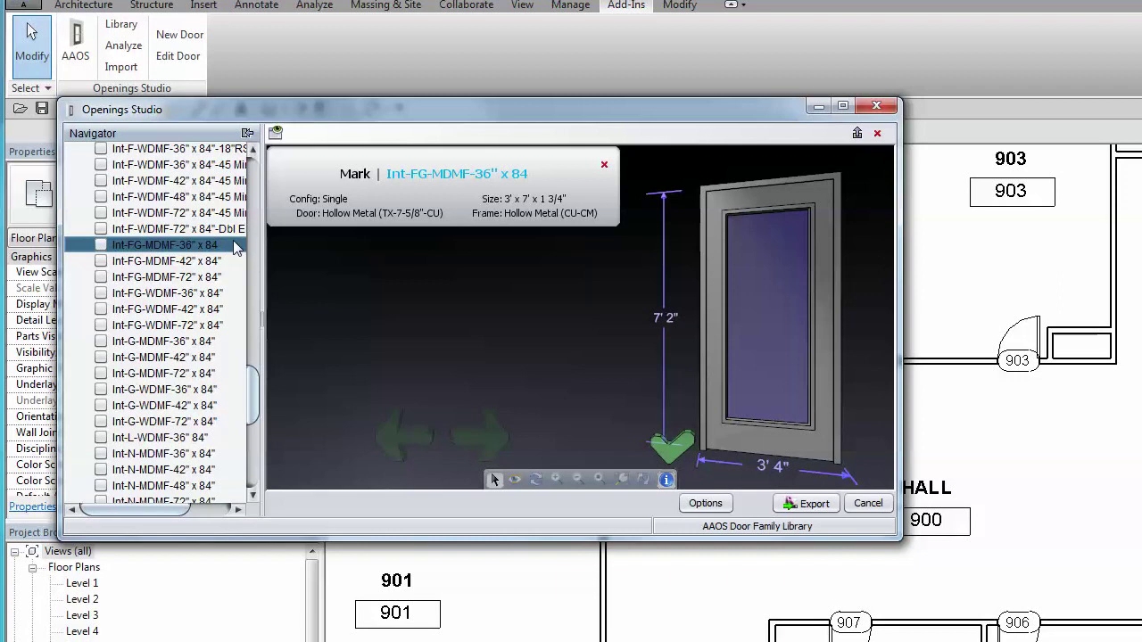
key("Down")
key("Down")
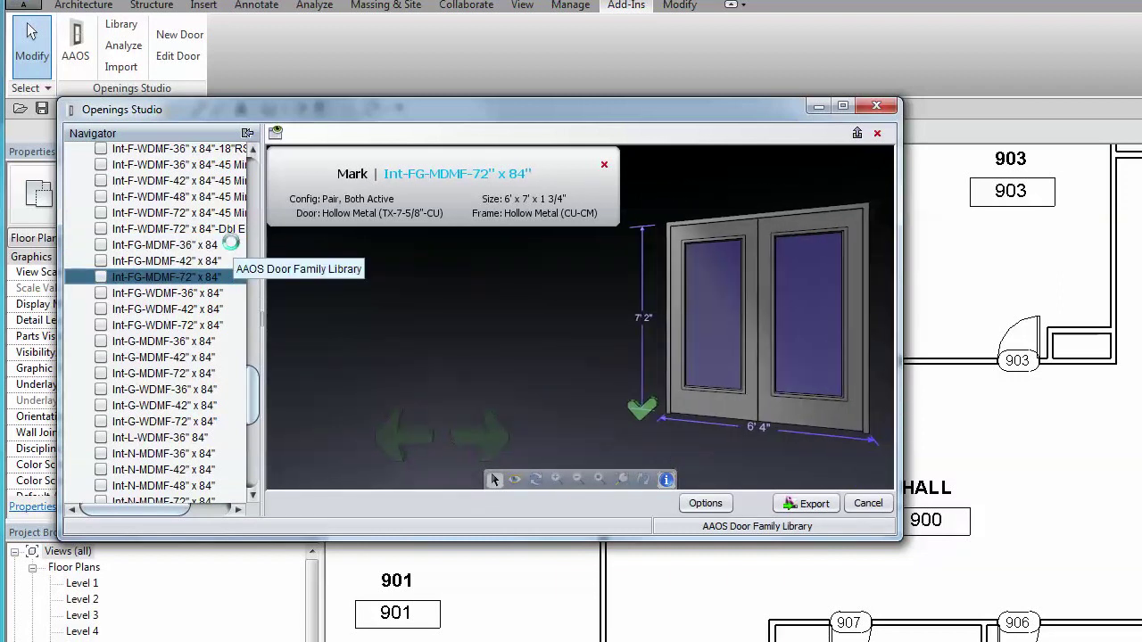
key("Down")
key("Down")
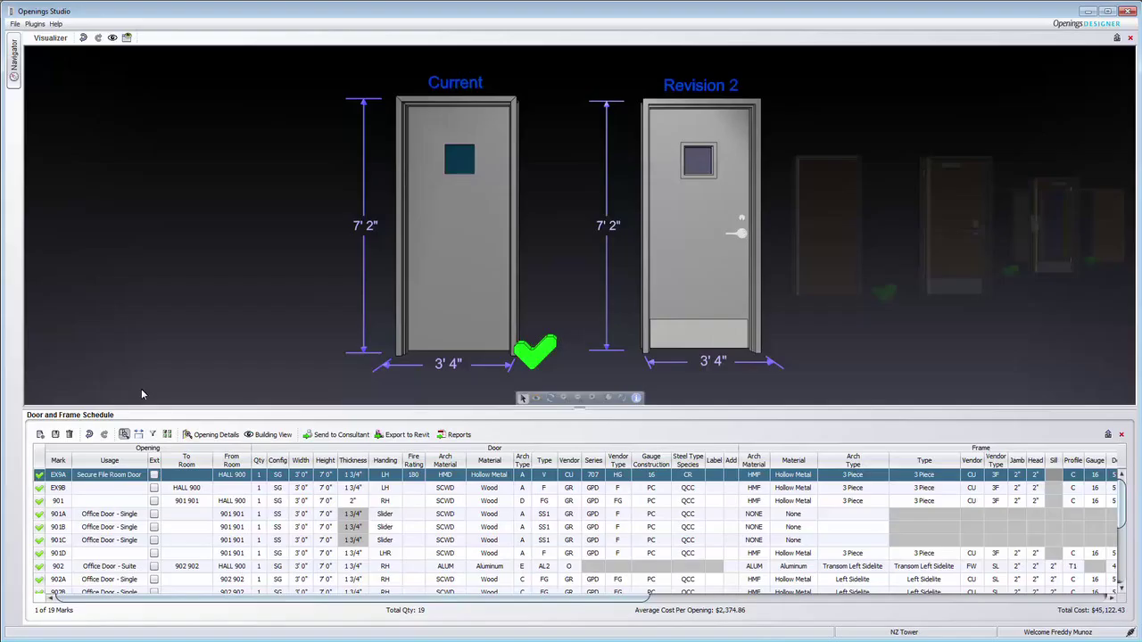
Show the selected opening's details and switch the building view to 3D.
left_click(202, 434)
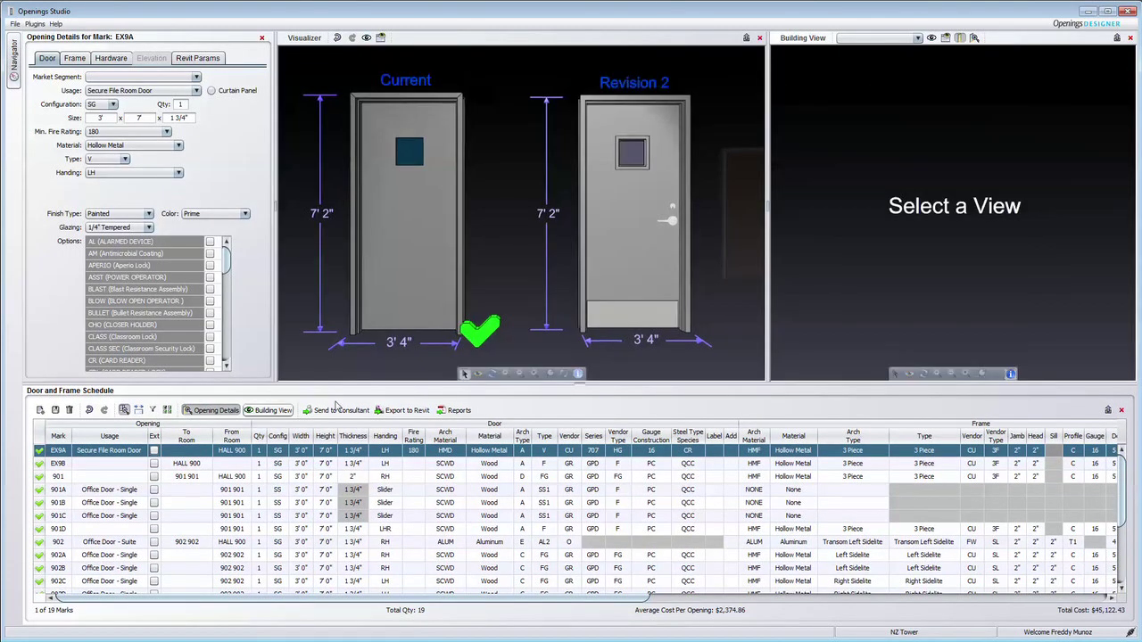
left_click(917, 39)
left_click(879, 59)
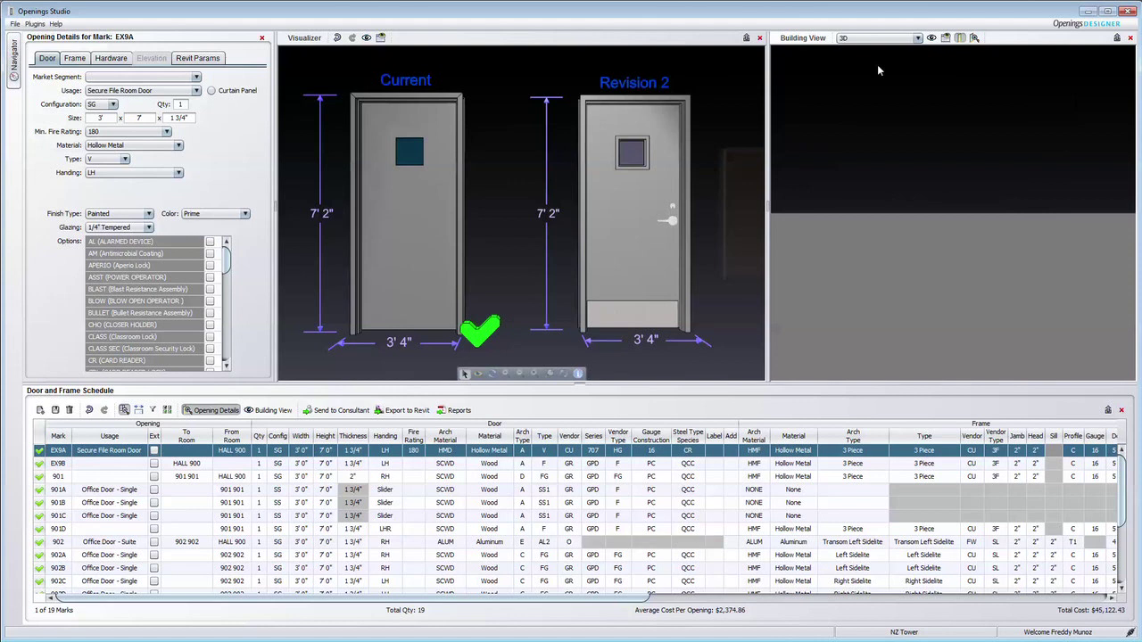
Step through openings EX9B, 901, 901A and 901B in the schedule.
left_click(59, 464)
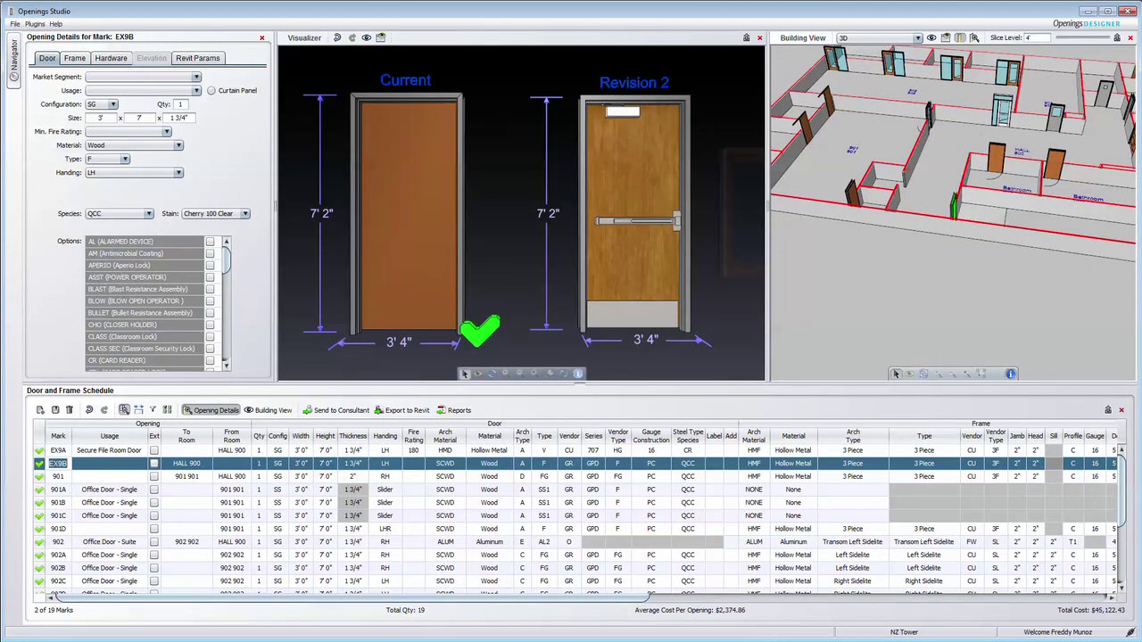
key("Down")
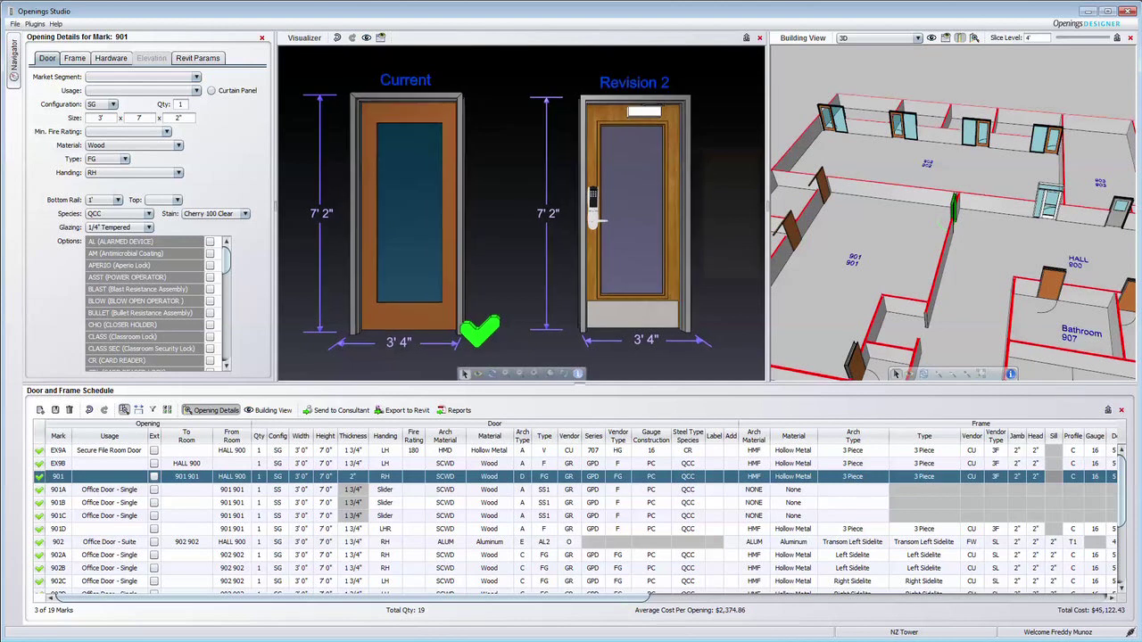
key("Down")
key("Down")
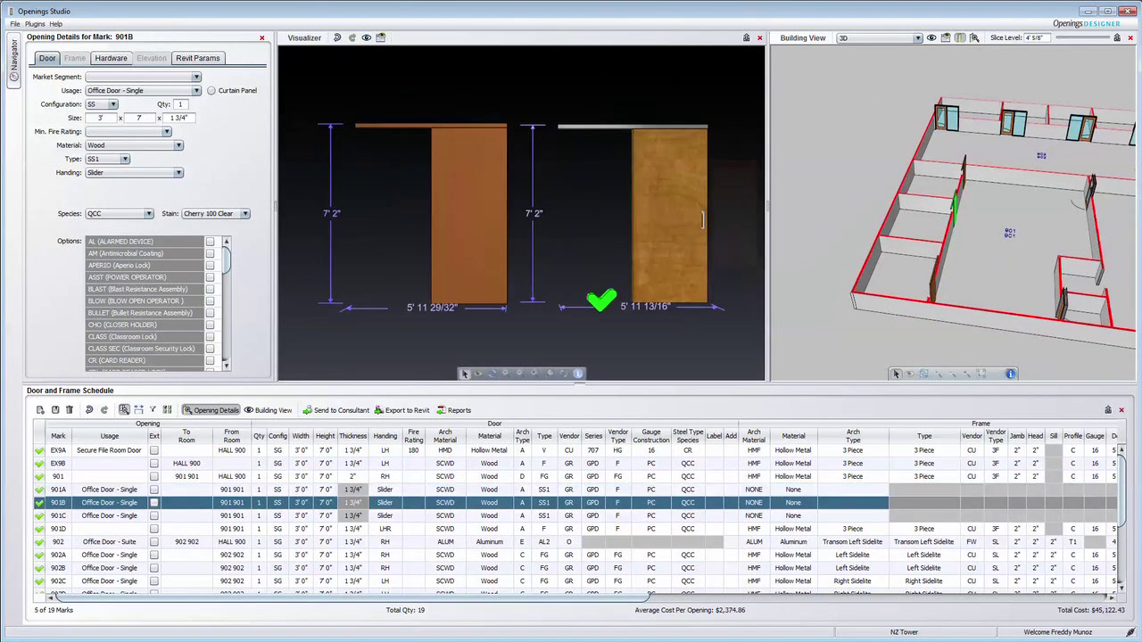
key("Down")
key("Down")
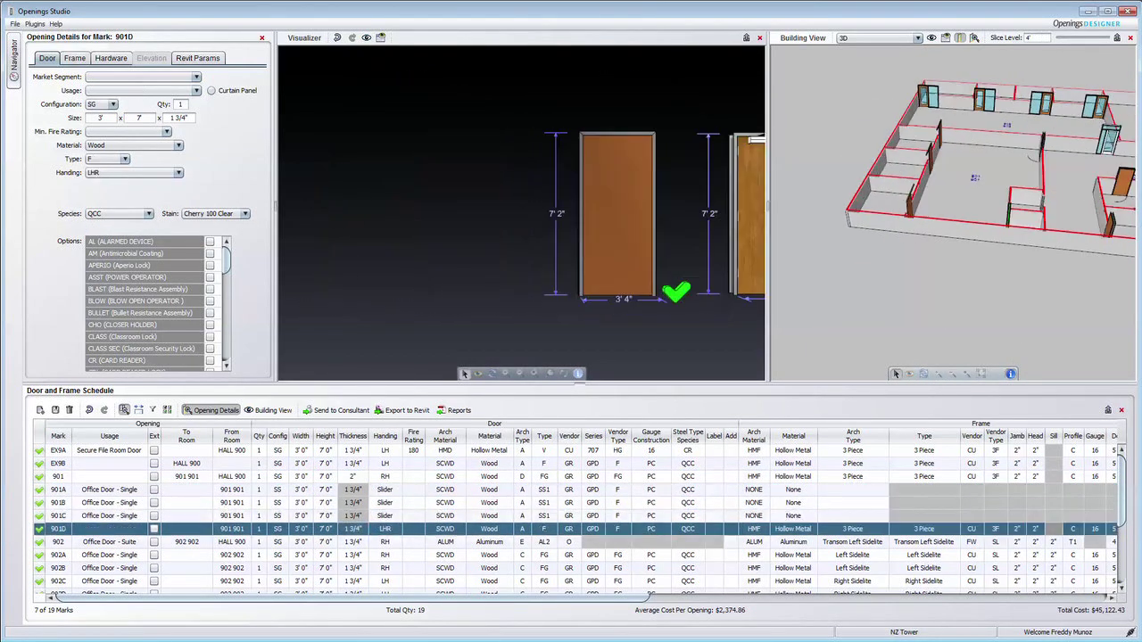
left_click(421, 27)
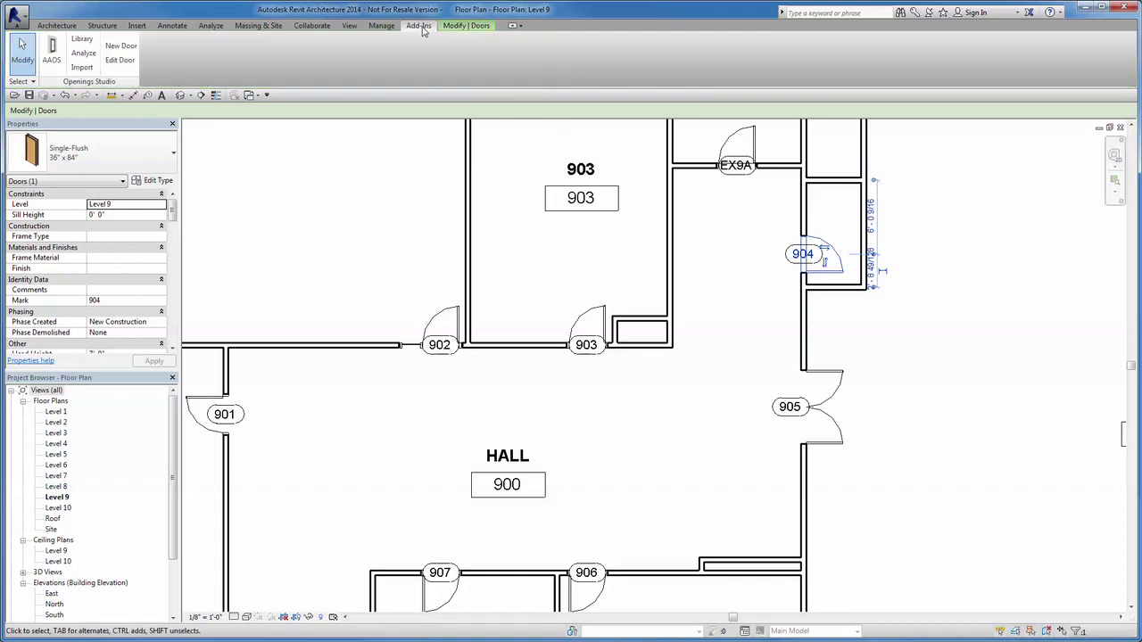
Change door 904's type to F (Flush), then review its Frame and Revit Params tabs.
left_click(119, 63)
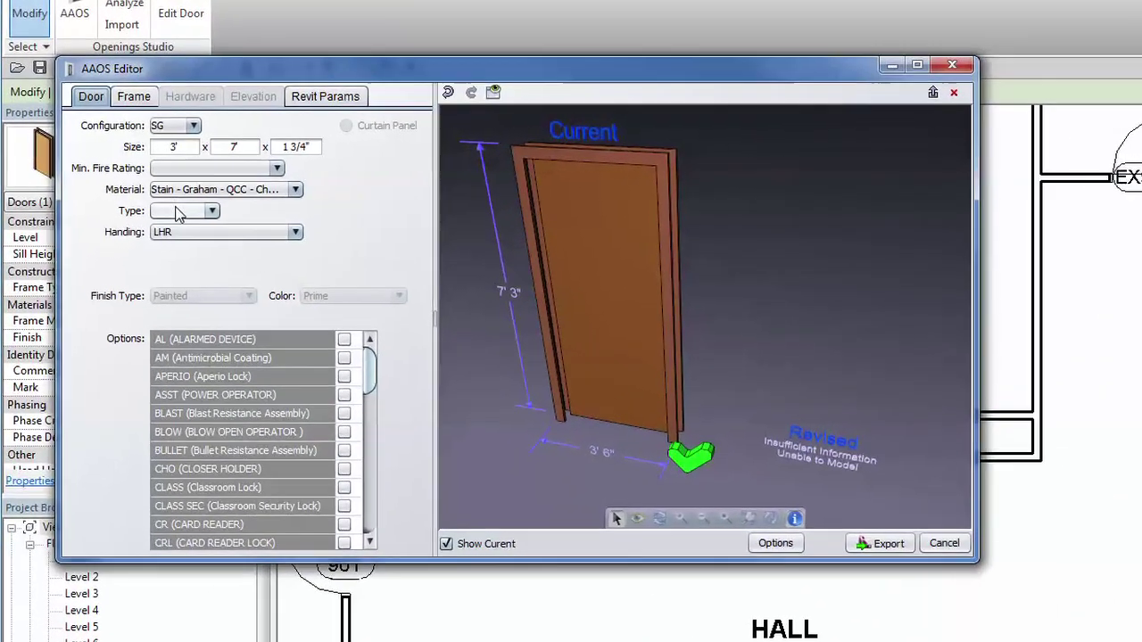
left_click(118, 188)
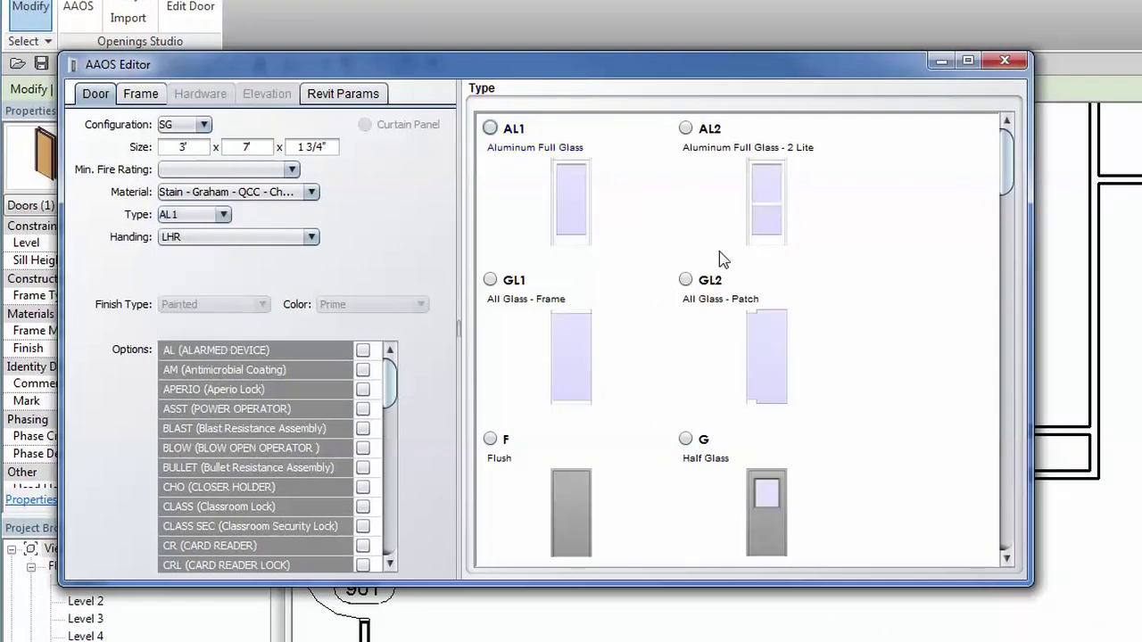
left_click_drag(1003, 159, 1003, 192)
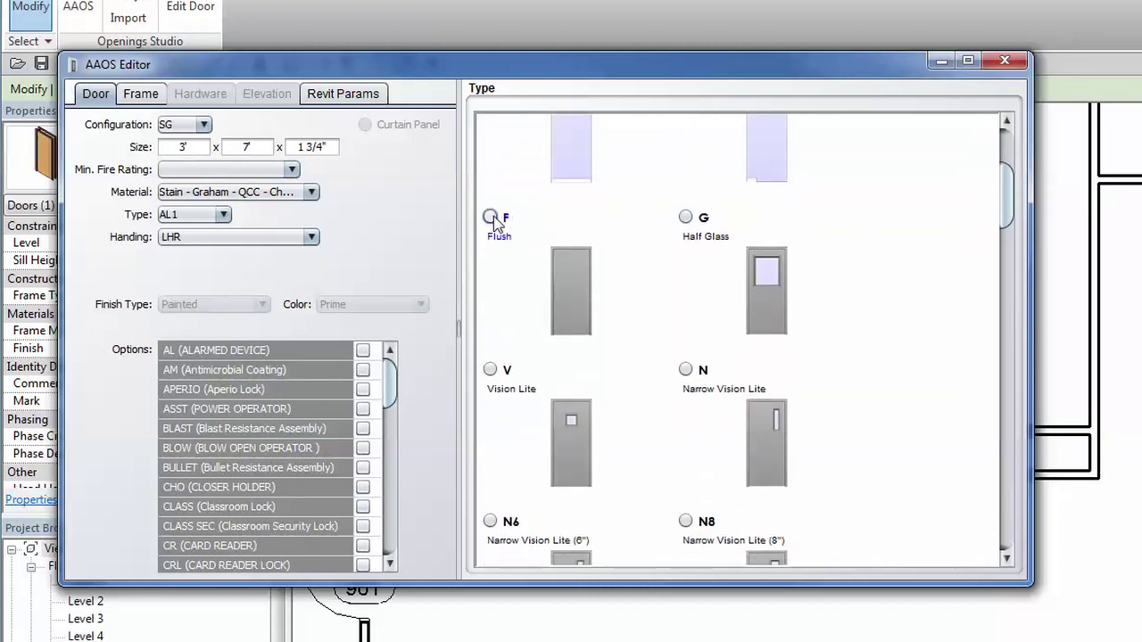
left_click(491, 216)
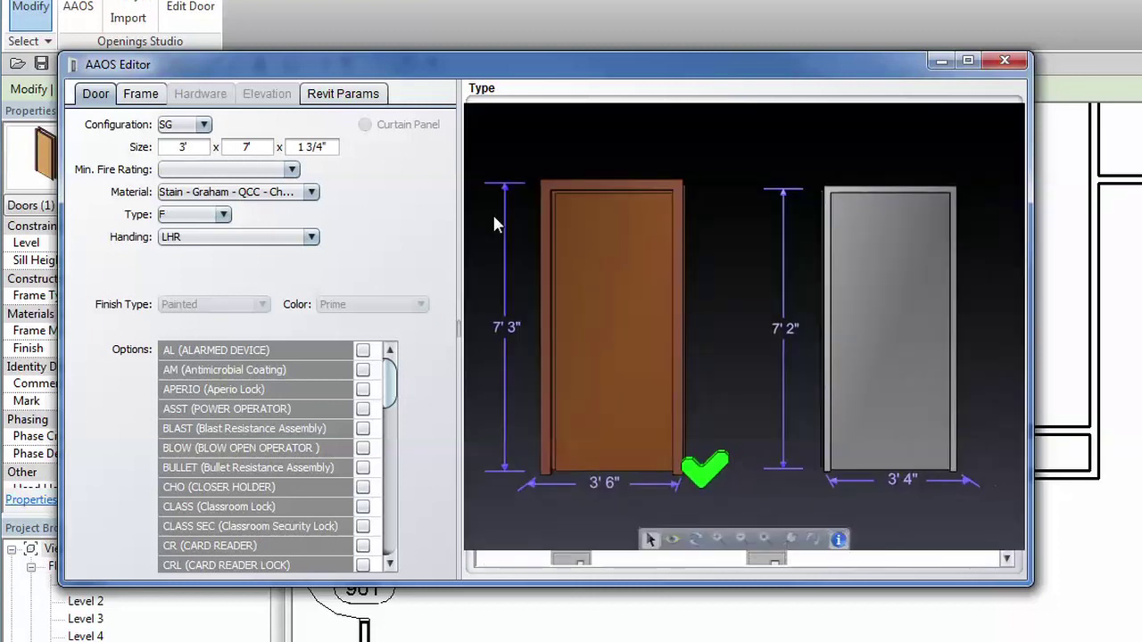
left_click(150, 95)
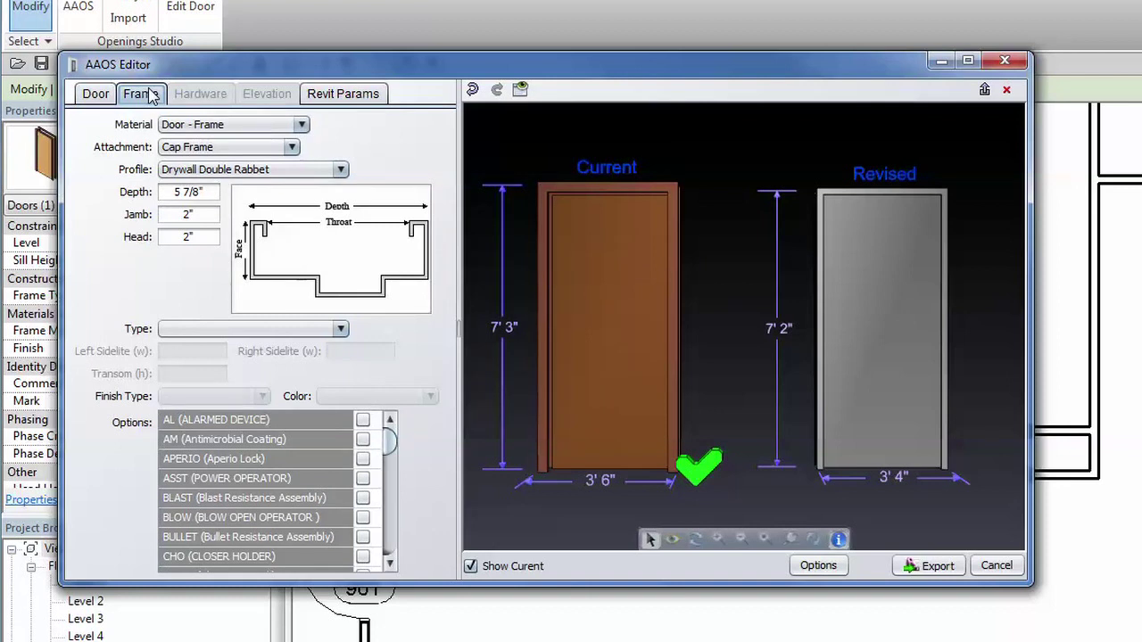
left_click(343, 95)
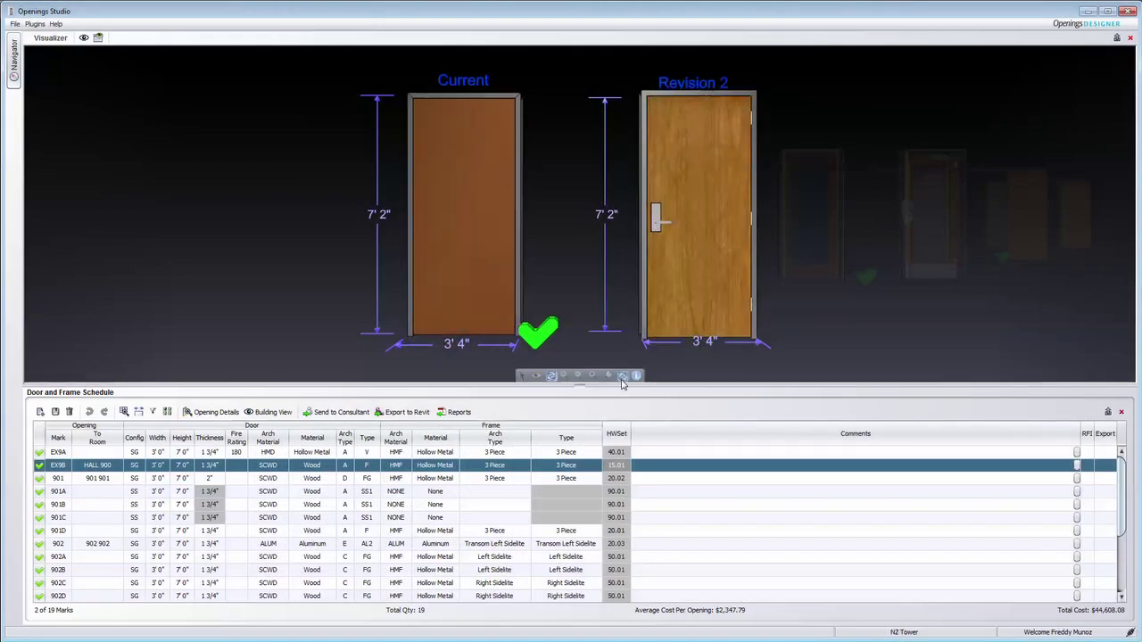
Display hardware on EX9B's Revision 2 door preview and orbit it to an angled view.
left_click(622, 376)
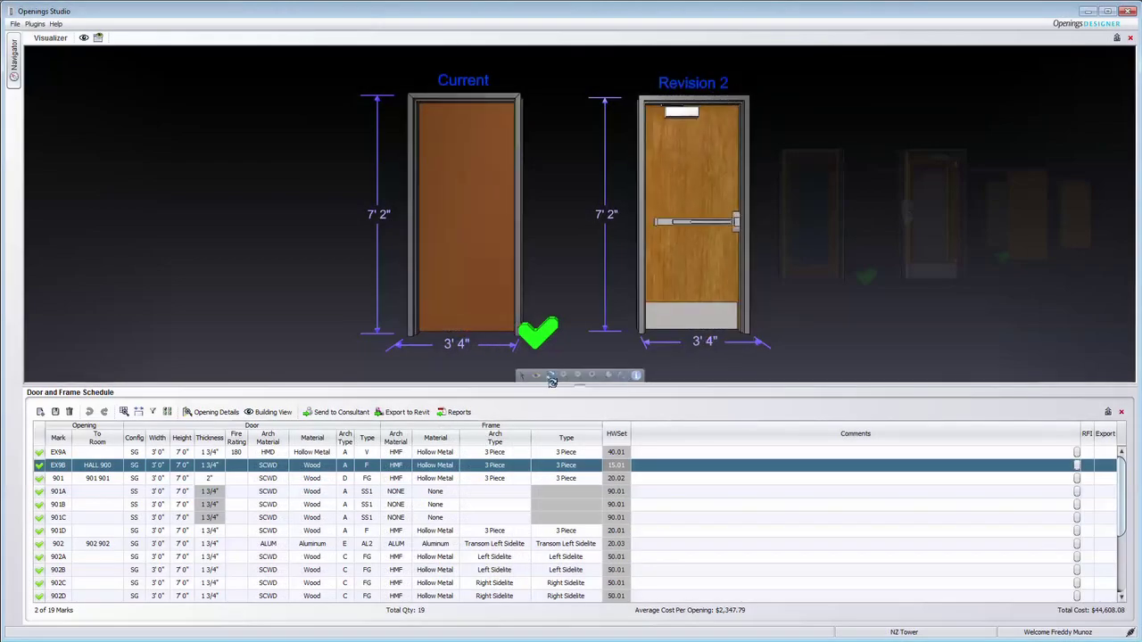
left_click_drag(789, 114, 759, 140)
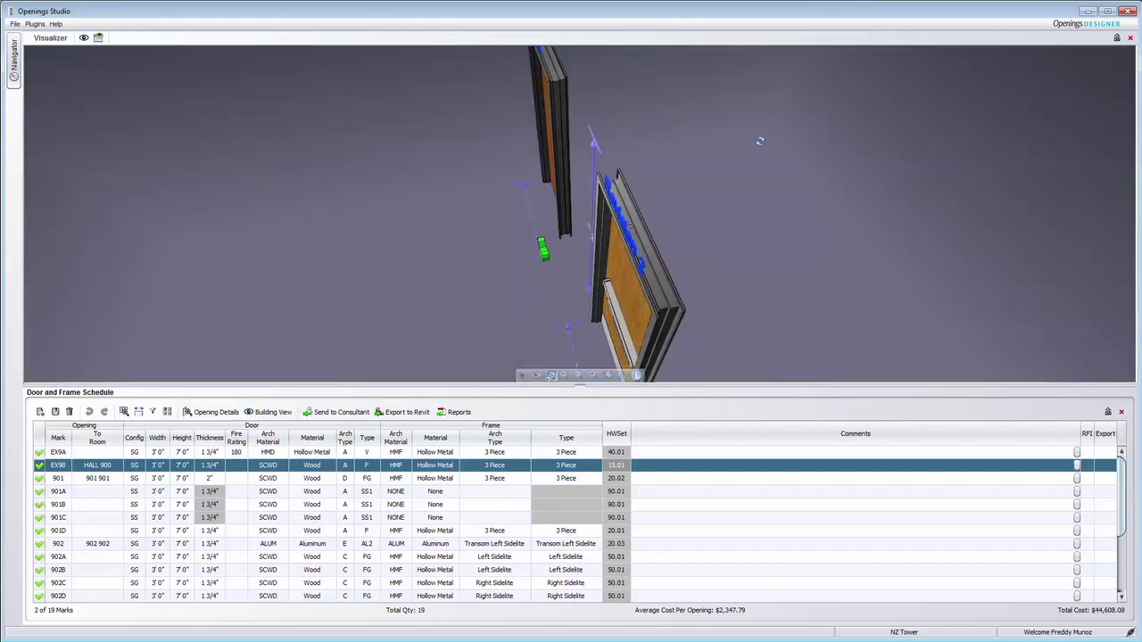
Compare door 901's current and revised versions beside the Level 9 floor plan.
left_click(99, 479)
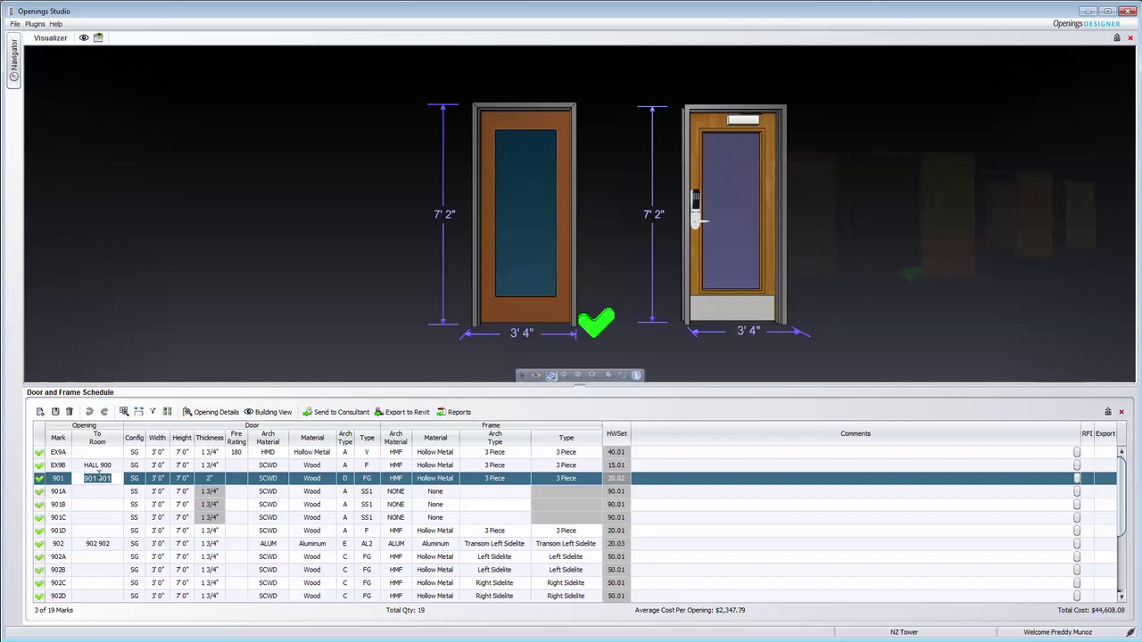
left_click(259, 413)
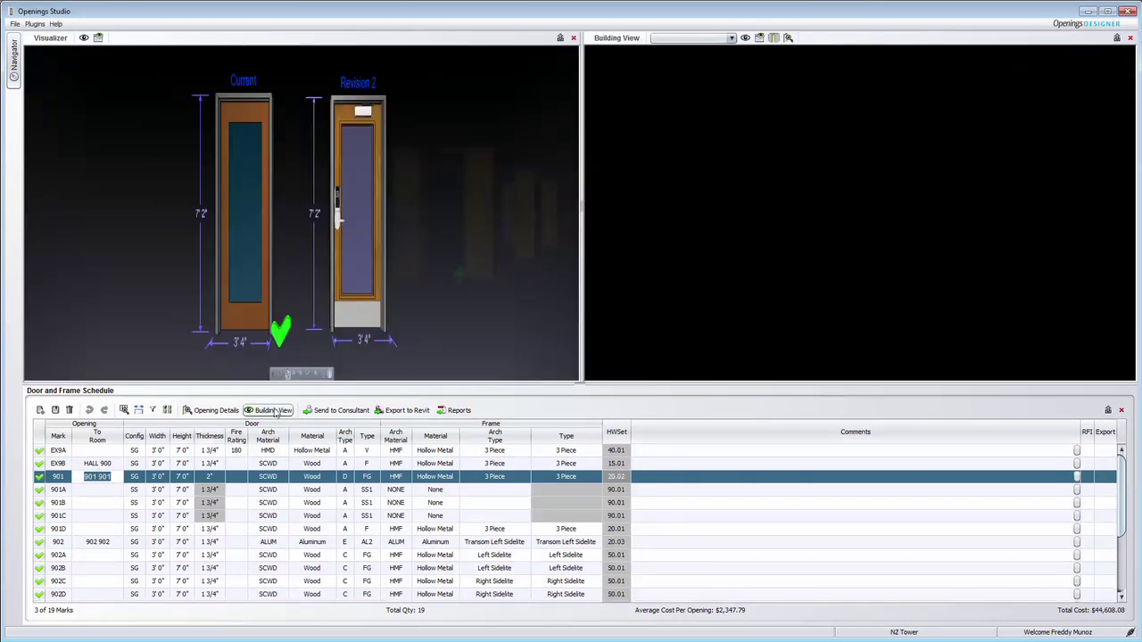
left_click(731, 38)
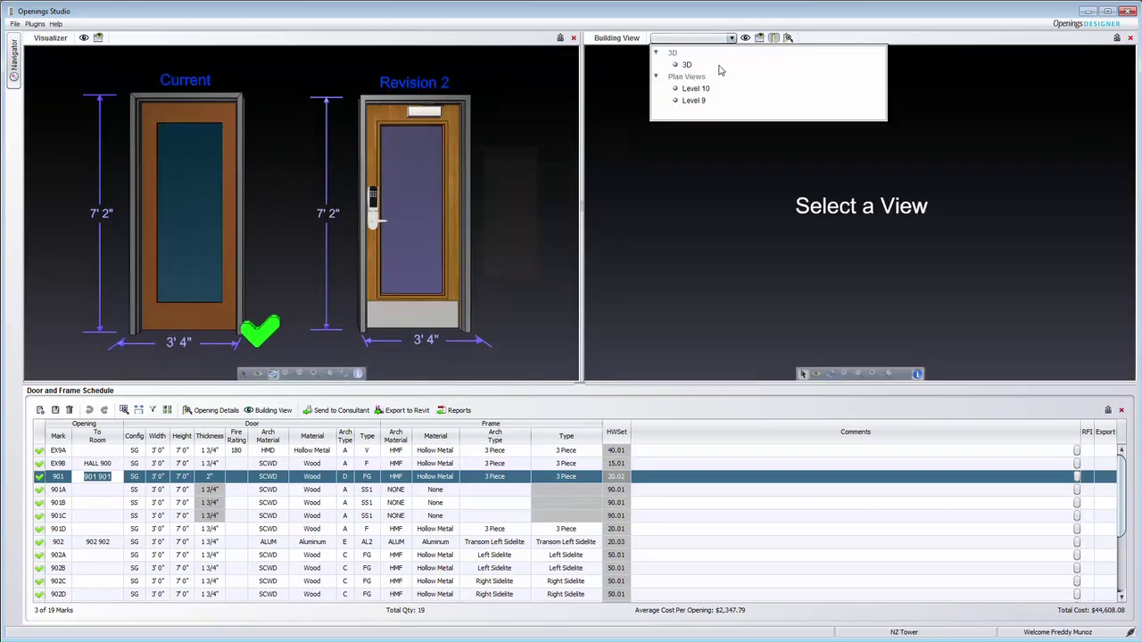
left_click(701, 100)
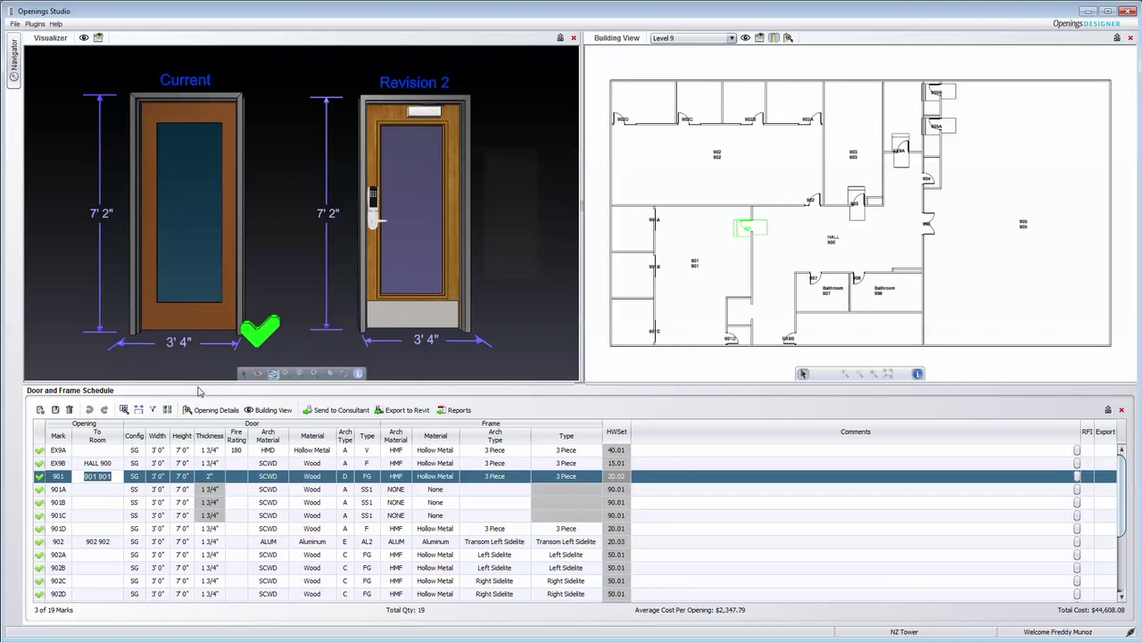
Preview doors 901A, 901D, 902, 903 and 904 in turn.
left_click(103, 490)
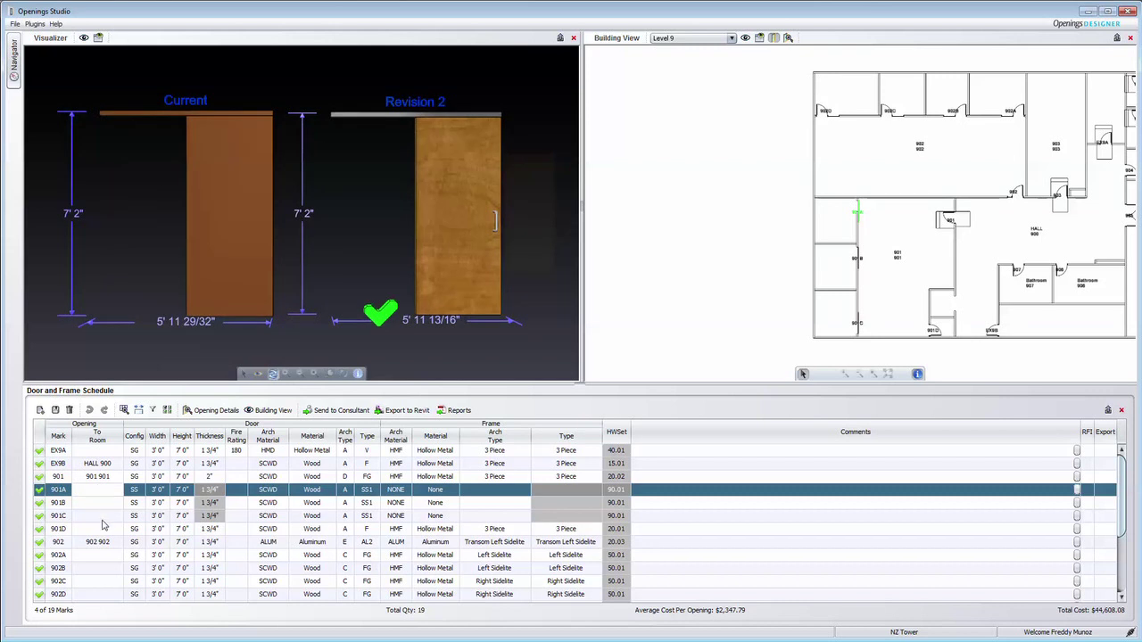
left_click(102, 529)
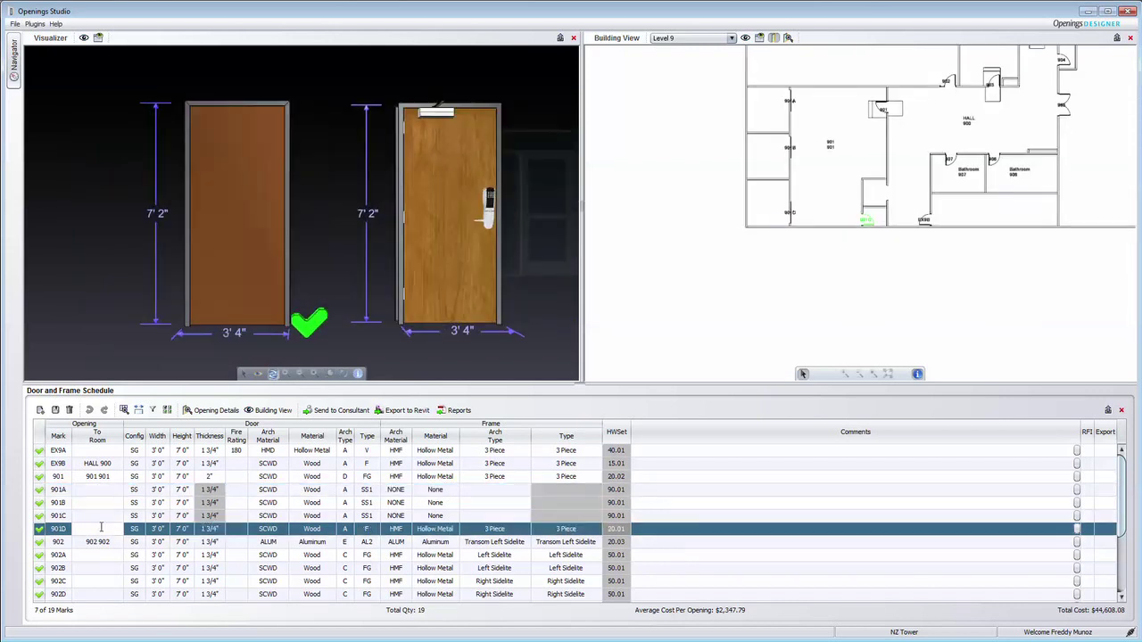
left_click(98, 541)
scroll(101, 562, "down", 1)
left_click(100, 570)
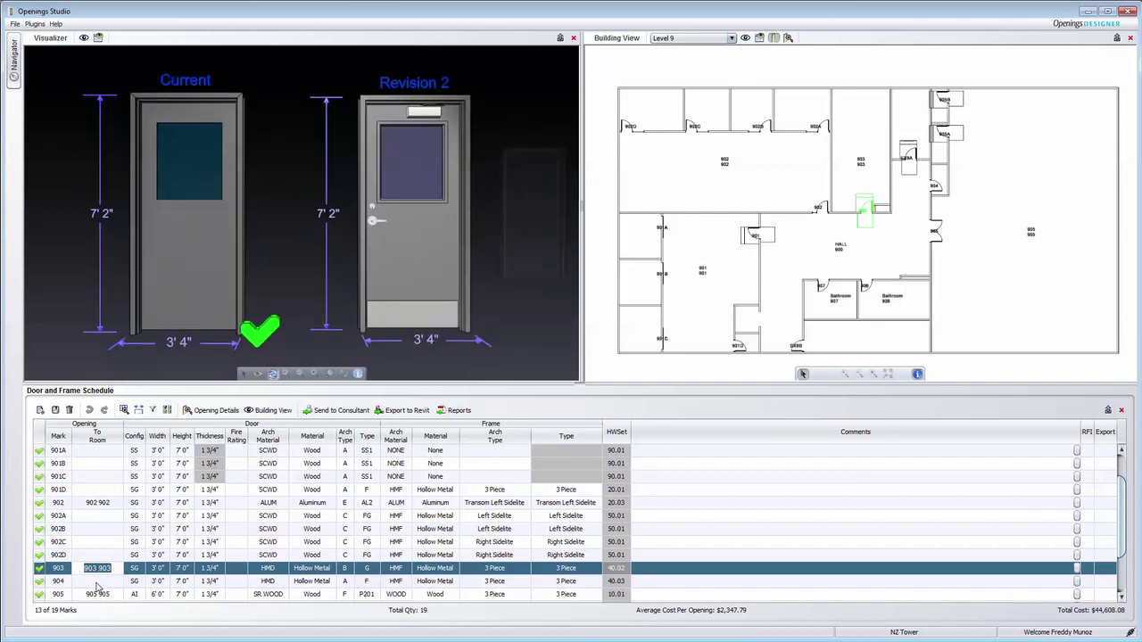
left_click(98, 581)
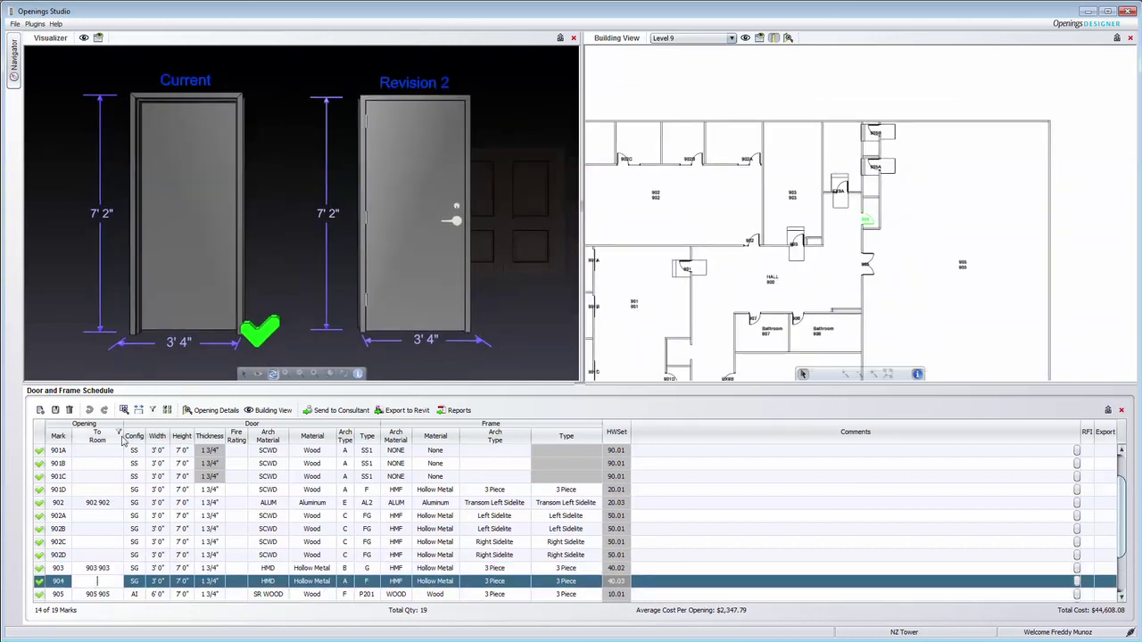
Expand the schedule columns and set door 904's width to 6'0".
left_click(124, 410)
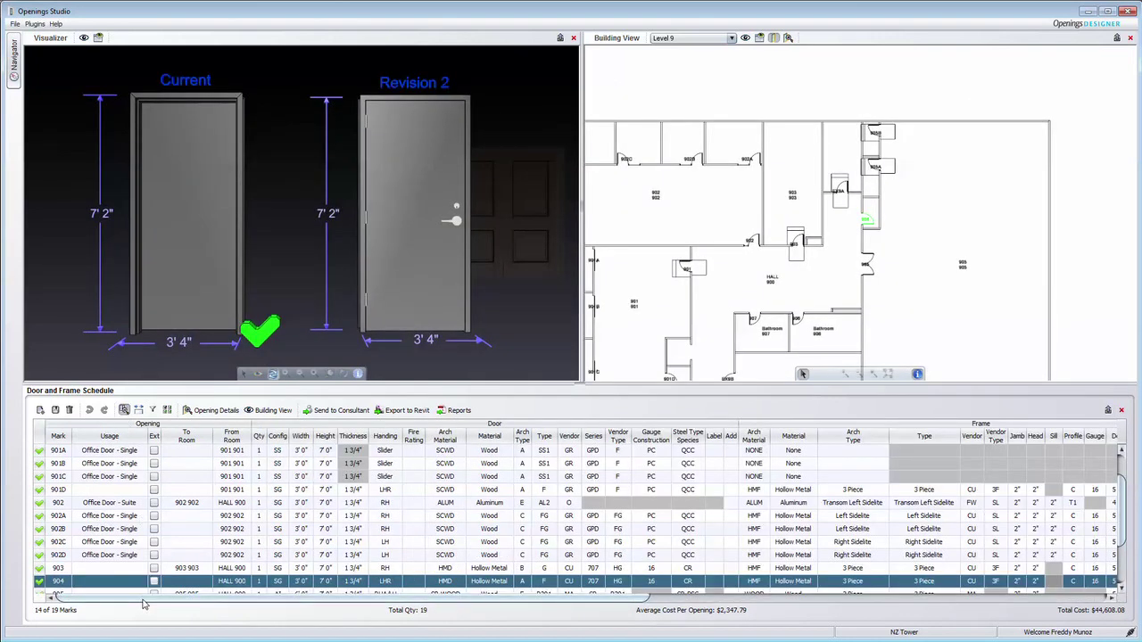
mouse_move(143, 604)
left_mouse_down()
mouse_move(441, 615)
mouse_move(604, 599)
mouse_move(140, 607)
left_mouse_up()
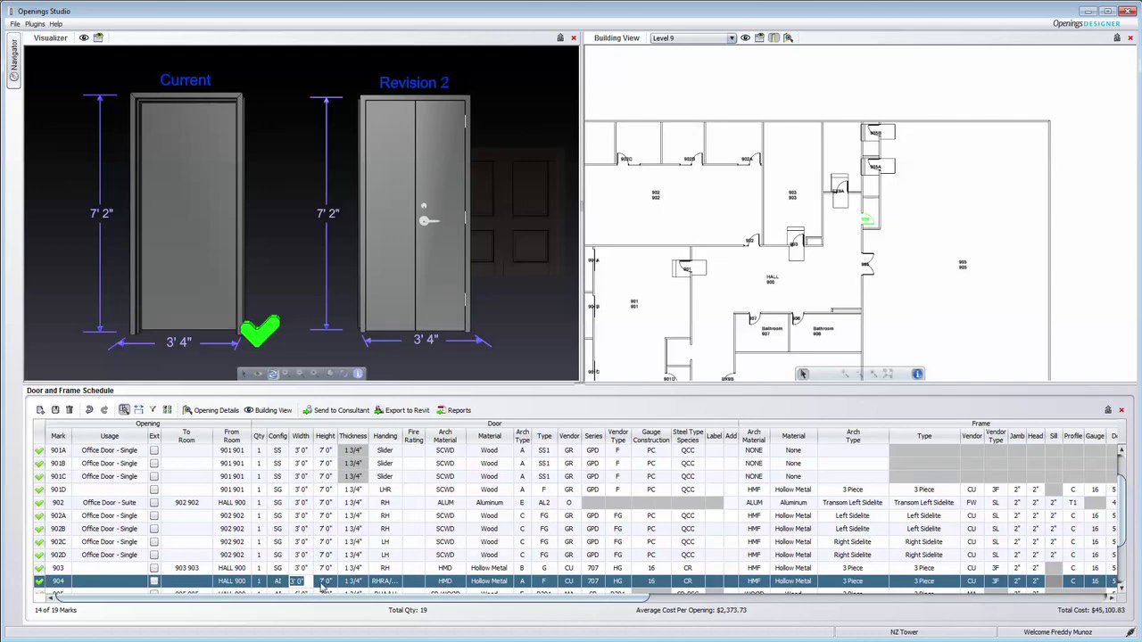
type("6")
key("Return")
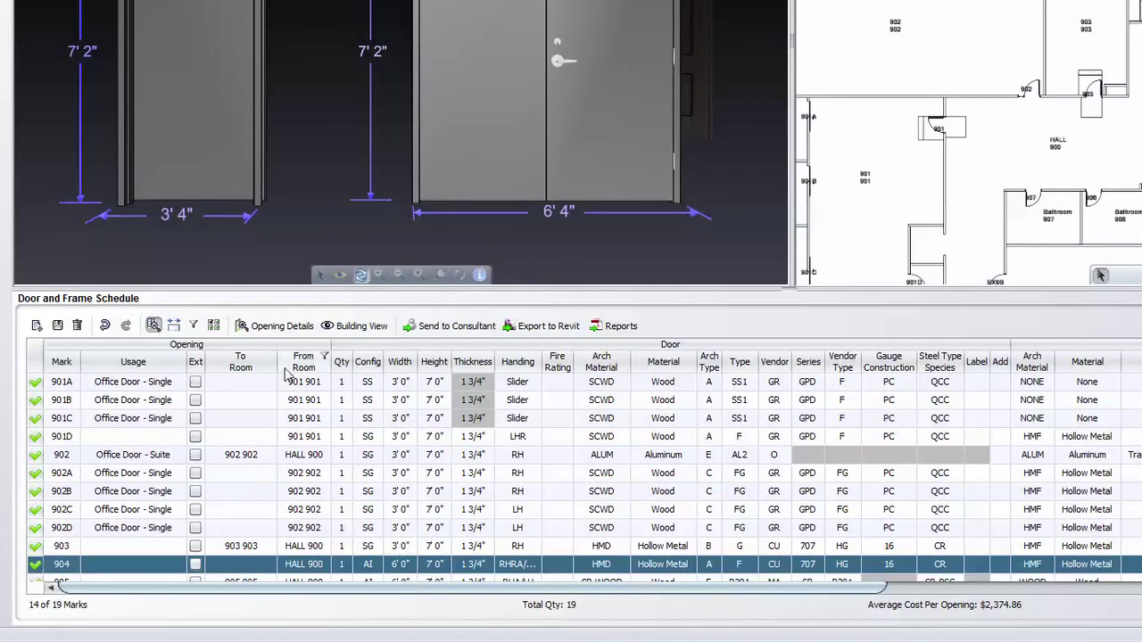
Open opening 904's full details and review its frame and hardware set.
left_click(268, 327)
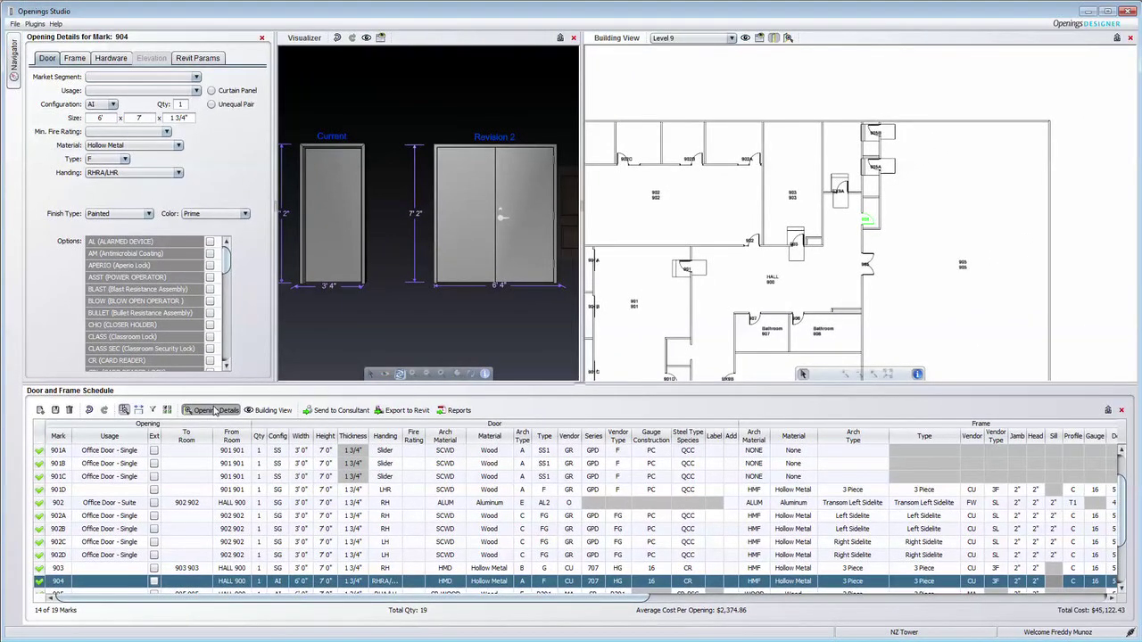
left_click(75, 59)
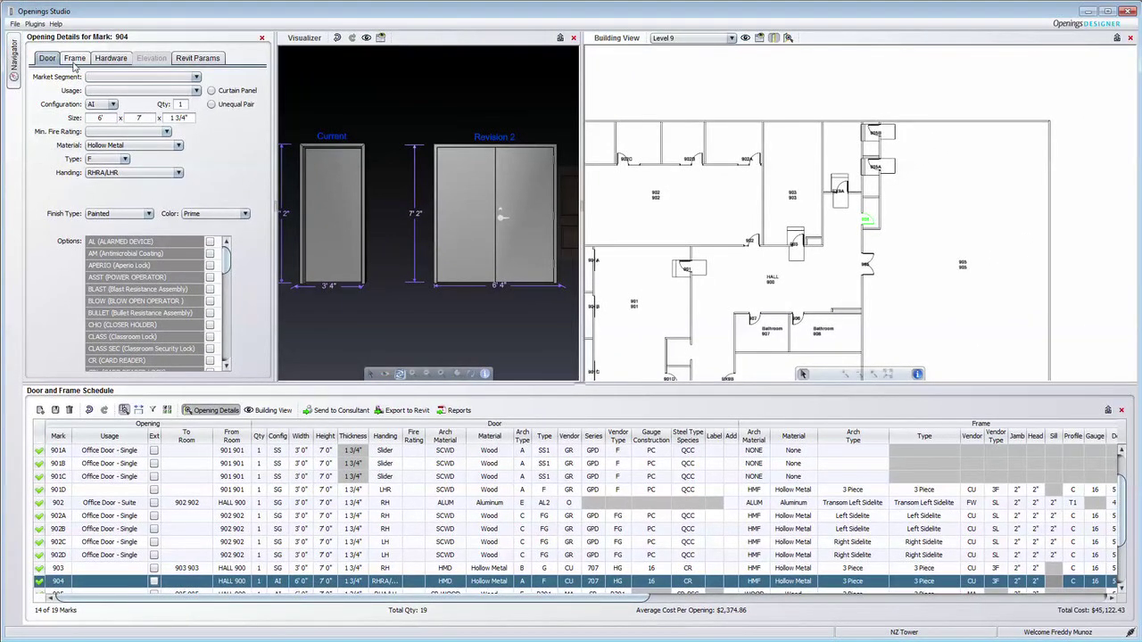
left_click(108, 60)
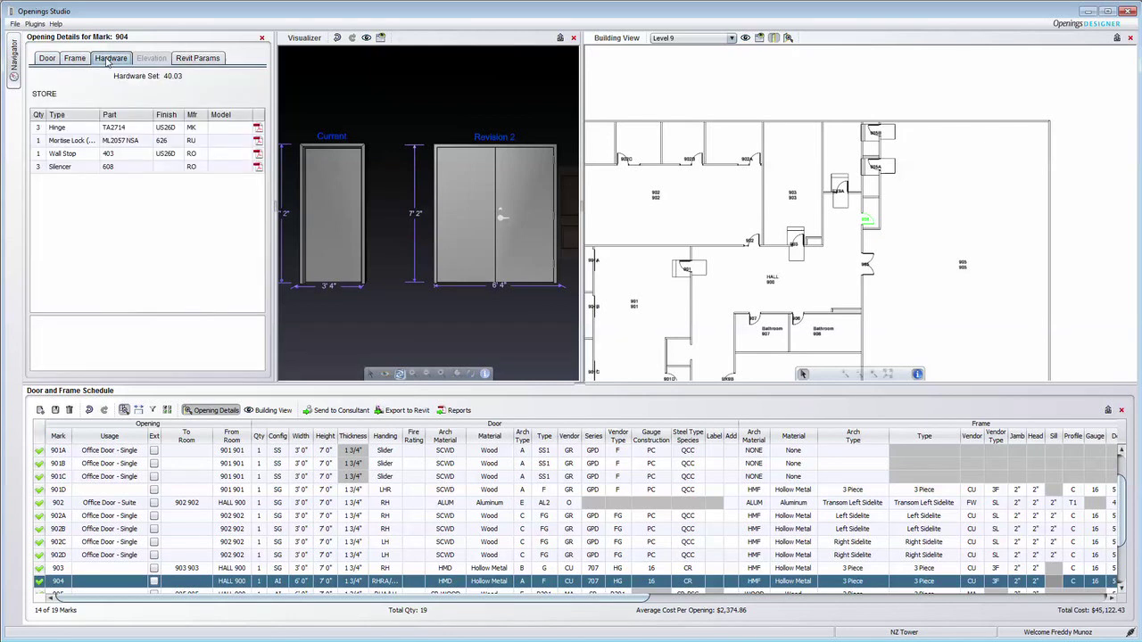
View 904's Revit parameters, then check the Spec Submittal, Cut Sheets and Estimates reports.
left_click(192, 59)
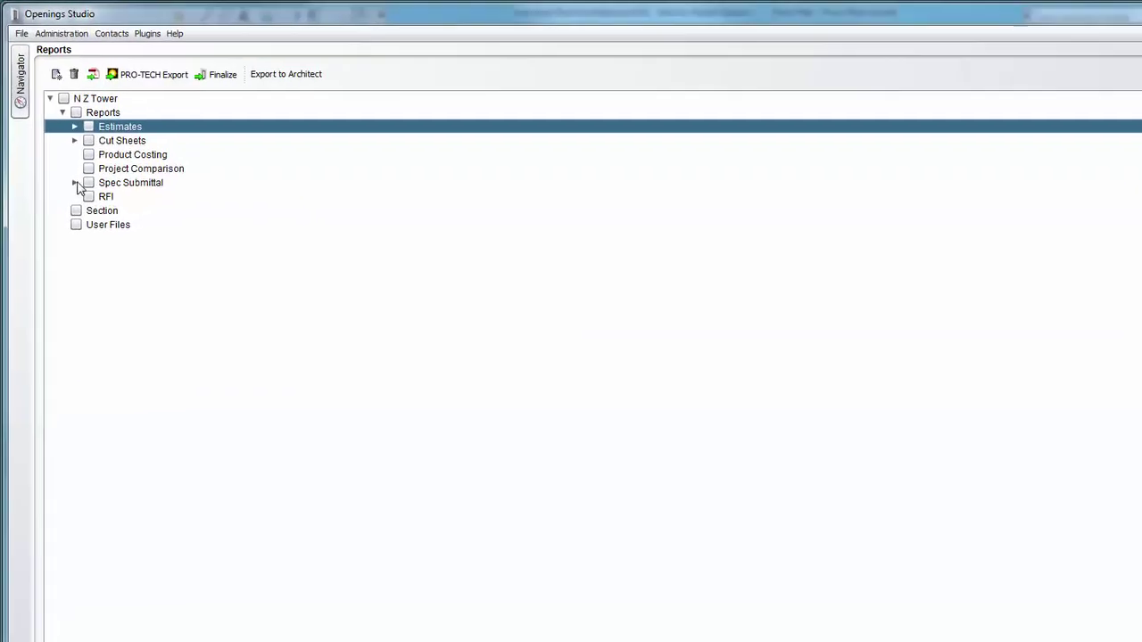
left_click(119, 247)
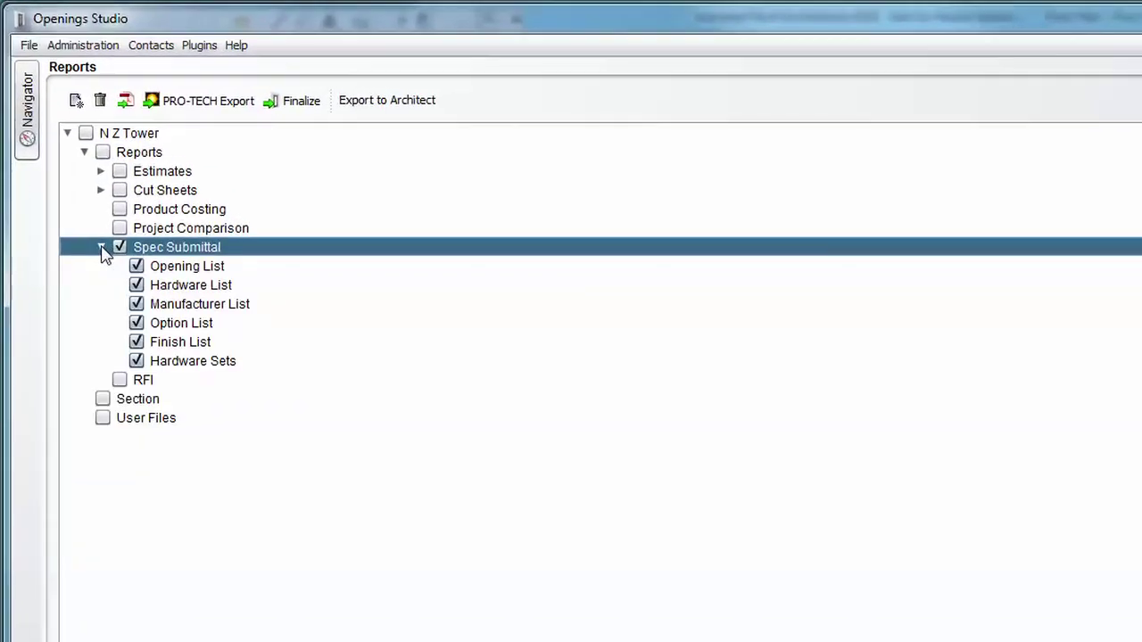
left_click(120, 190)
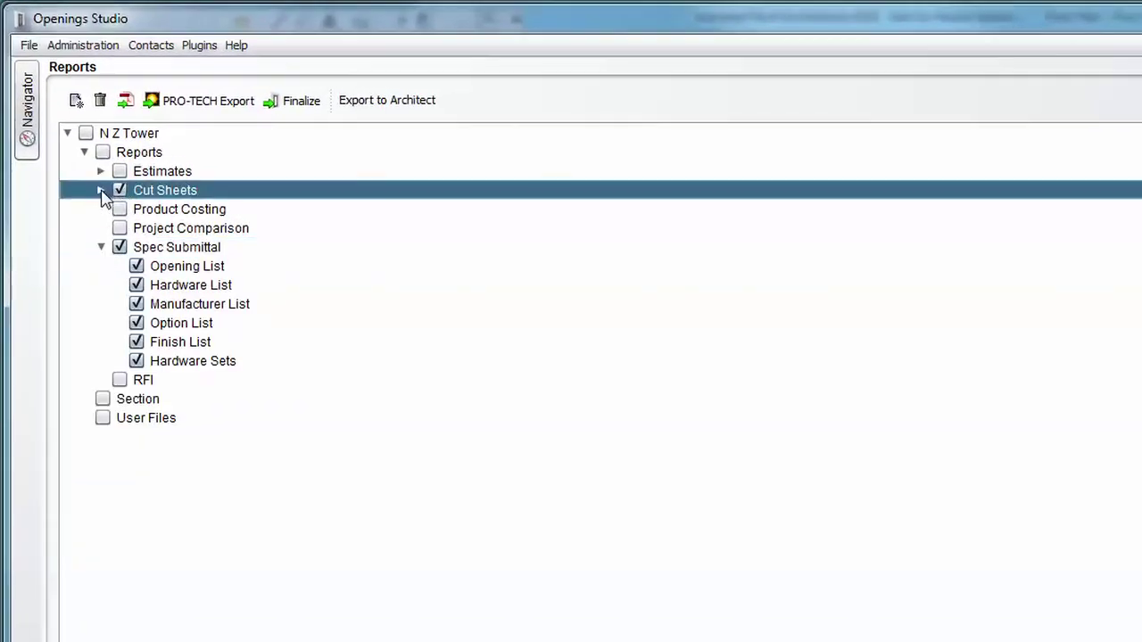
left_click(101, 190)
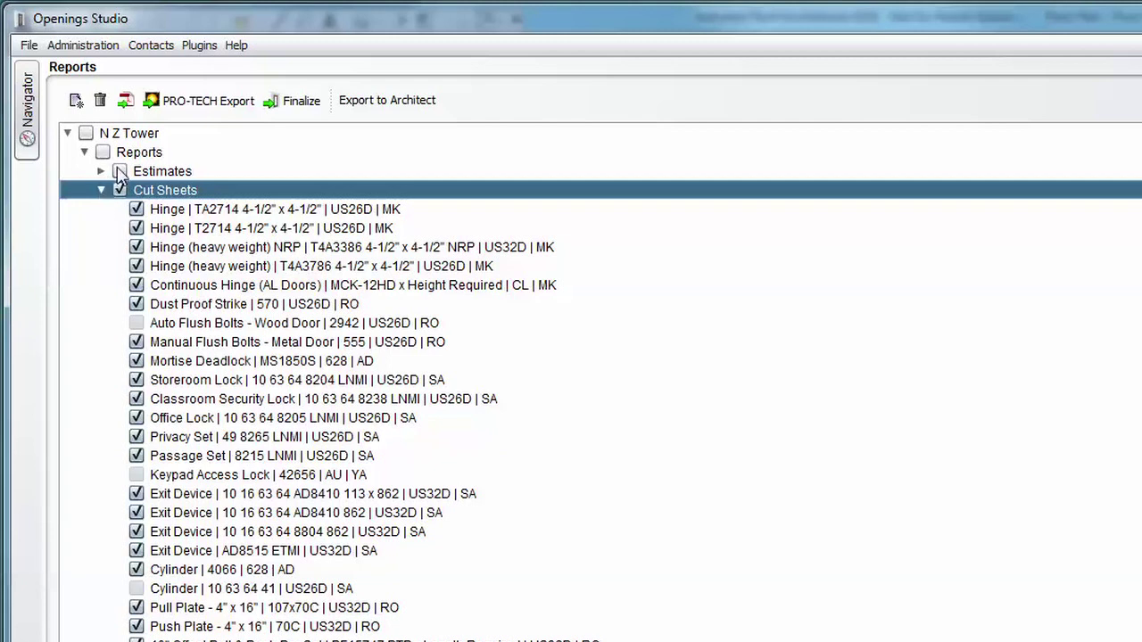
left_click(120, 171)
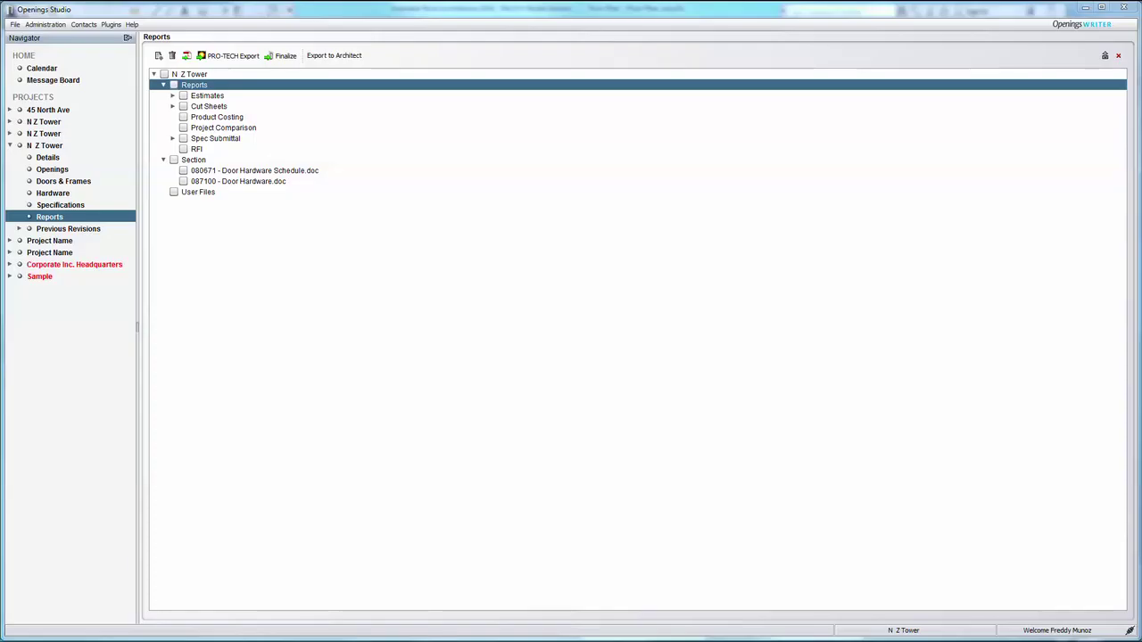
Expand Previous Revisions > N Z Tower and open that revision's openings schedule.
left_click(18, 228)
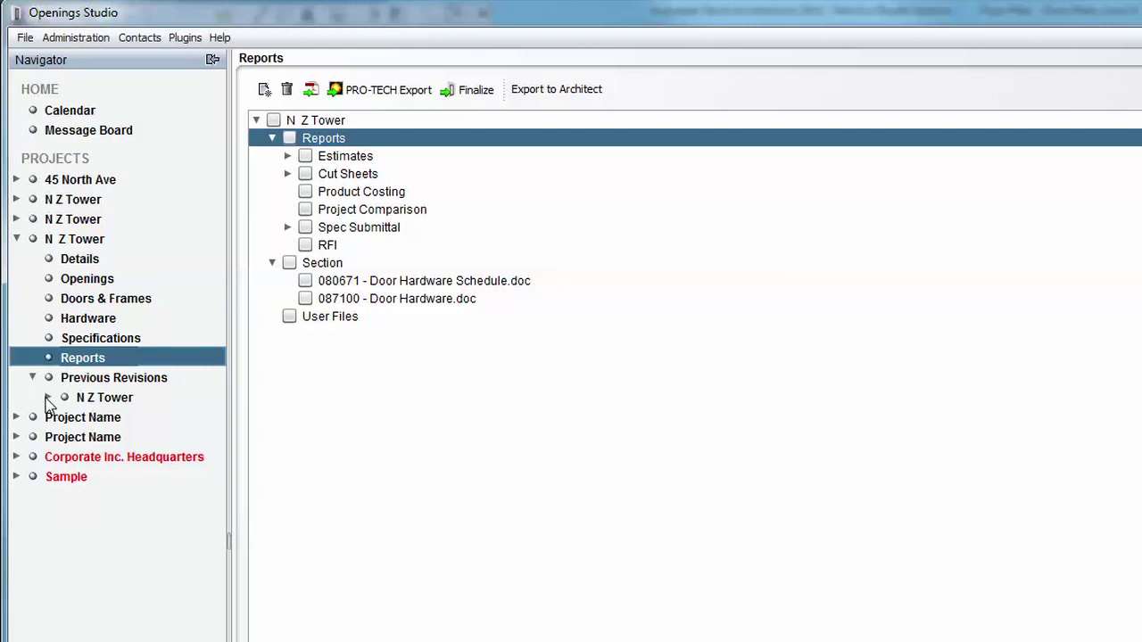
left_click(47, 398)
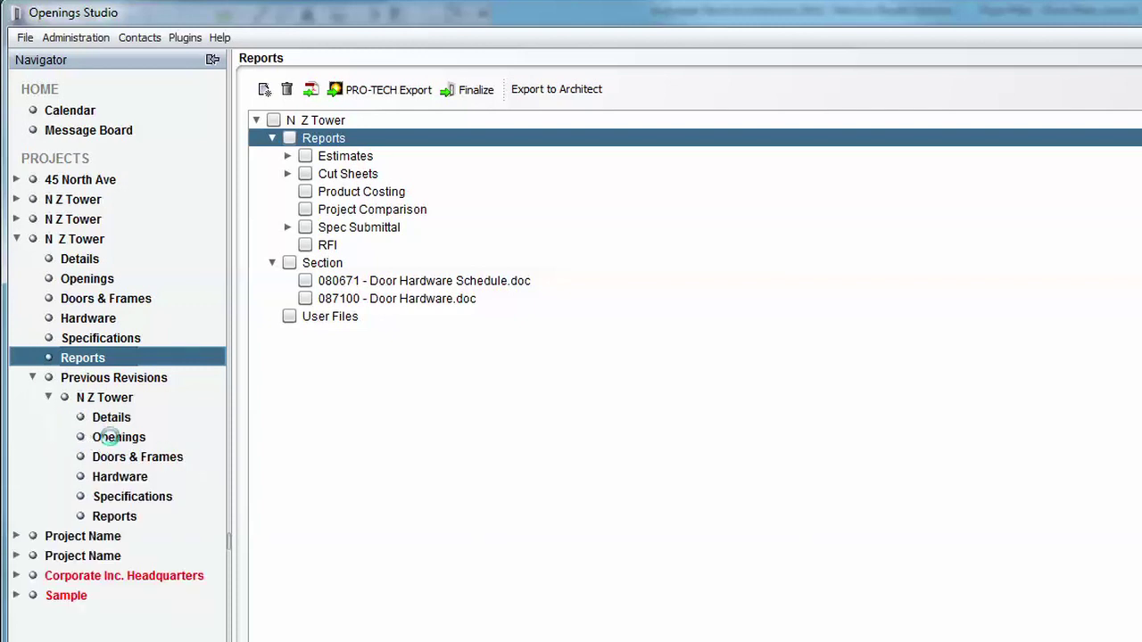
left_click(107, 436)
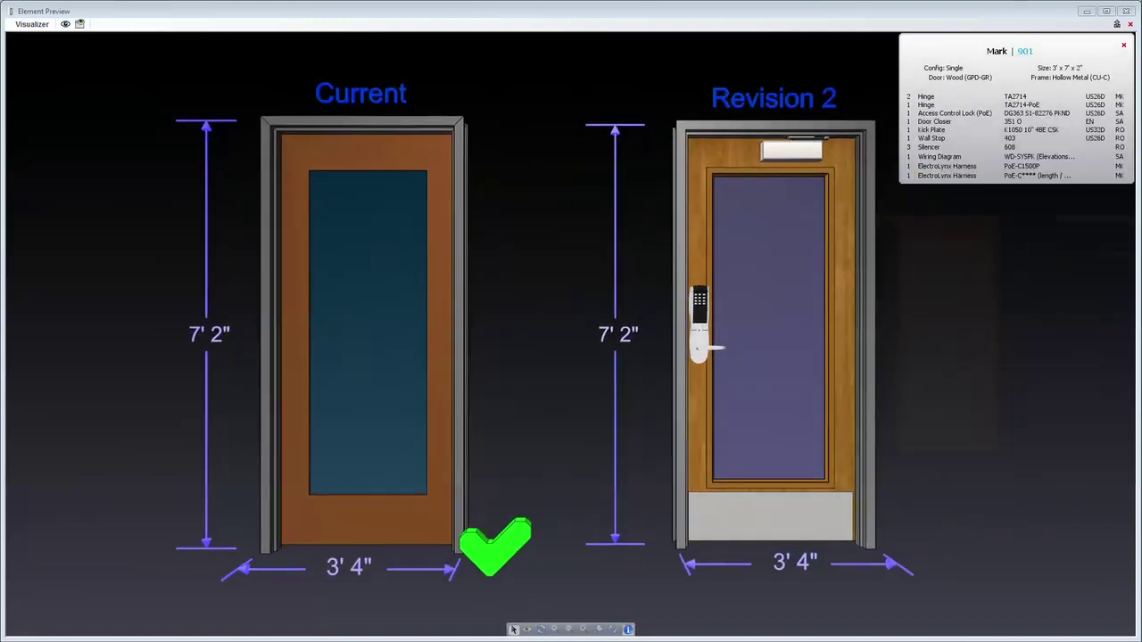
Show product details for door 901's door closer, then its access control lock.
left_click(934, 122)
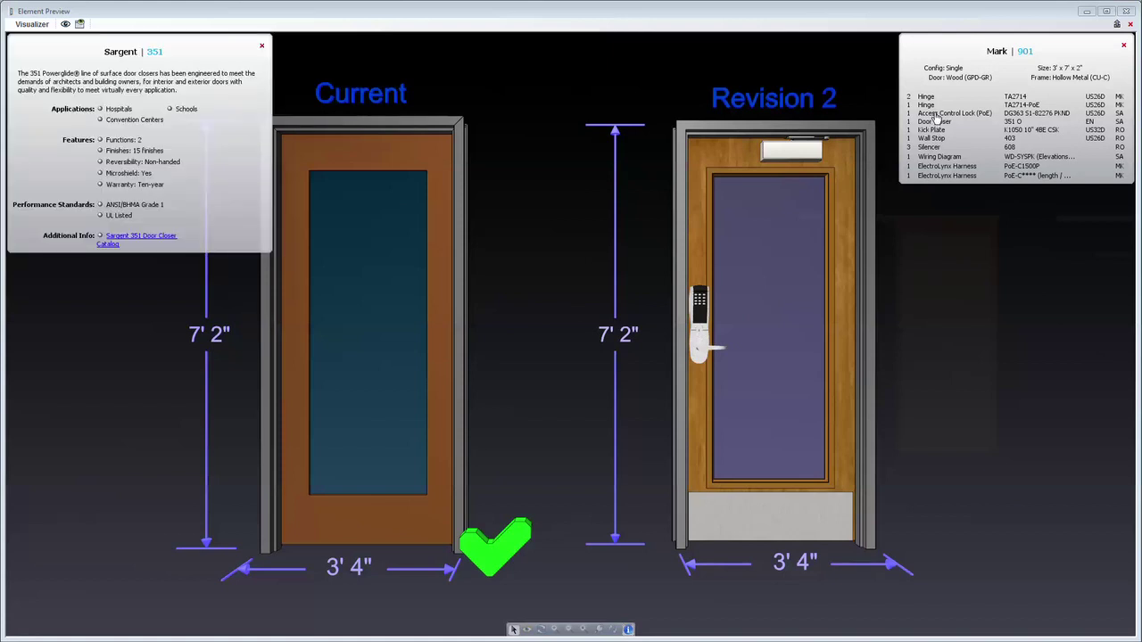
left_click(934, 115)
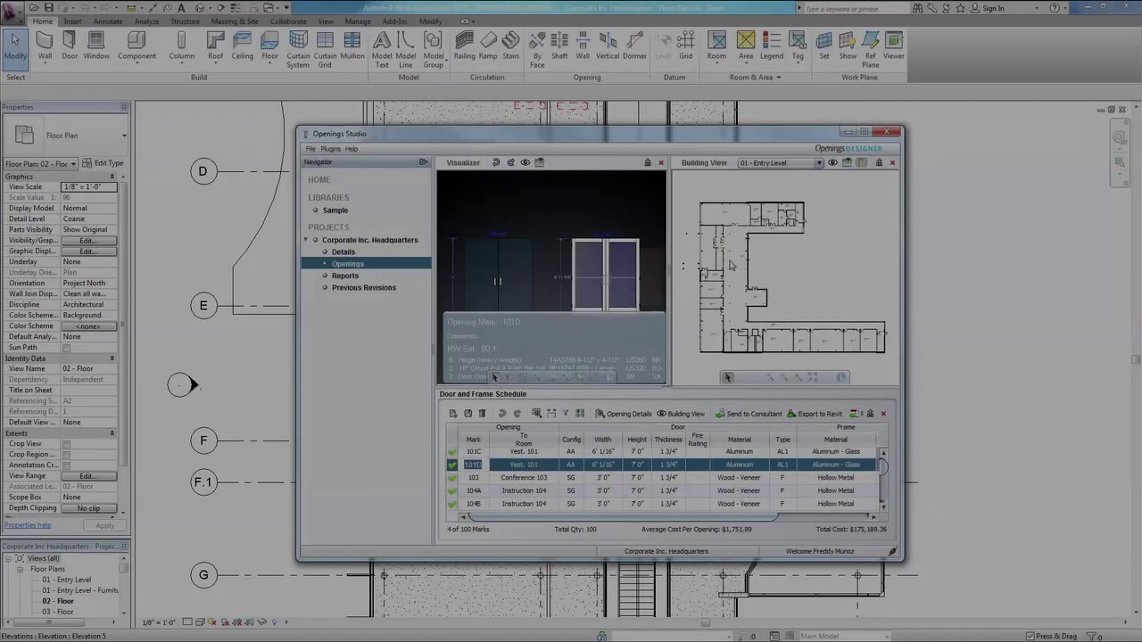
Zoom the Building View to show Corporate Inc. Headquarters as a 3D model.
scroll(732, 260, "up", 1)
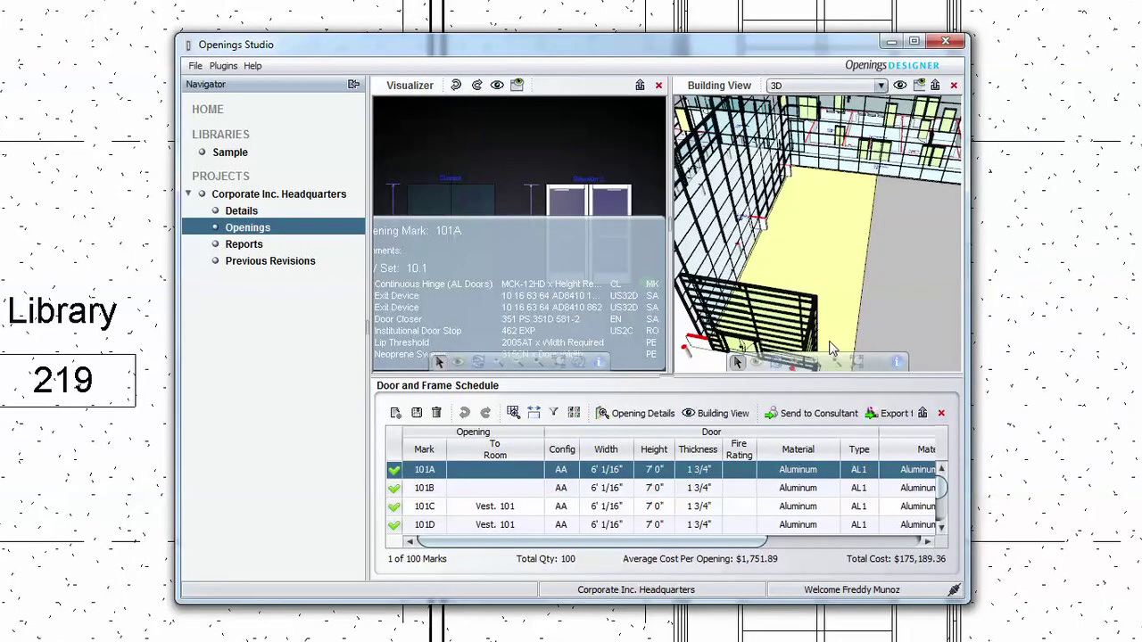
View the building at eye level, then preview and orbit opening 103's 3'4" x 7'2" wood door.
left_click(778, 364)
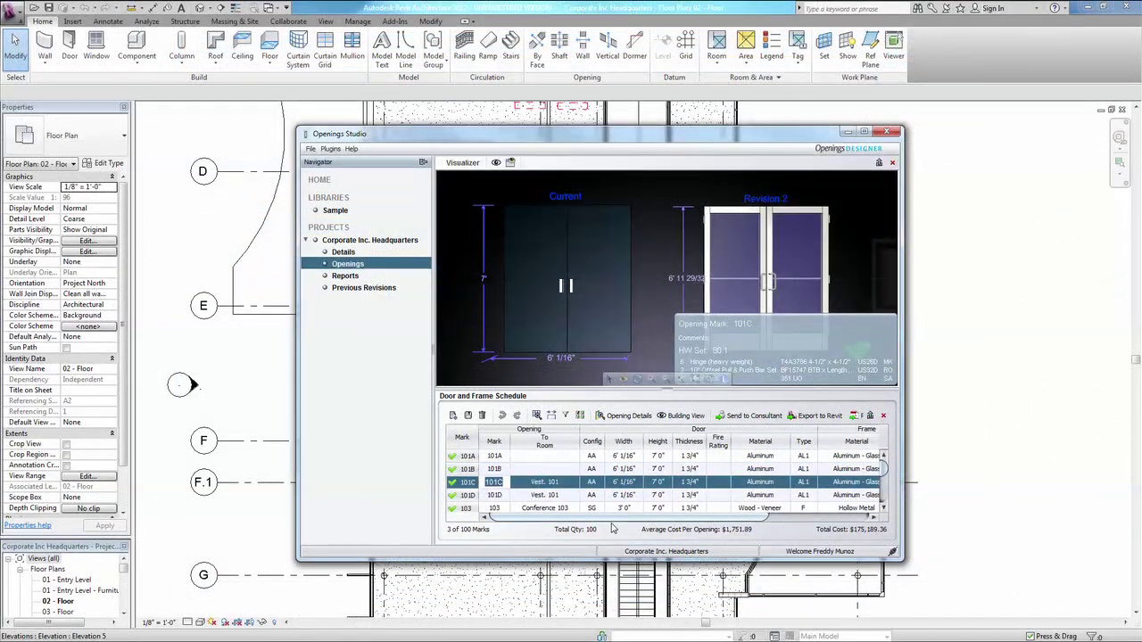
left_click(473, 497)
left_click(482, 506)
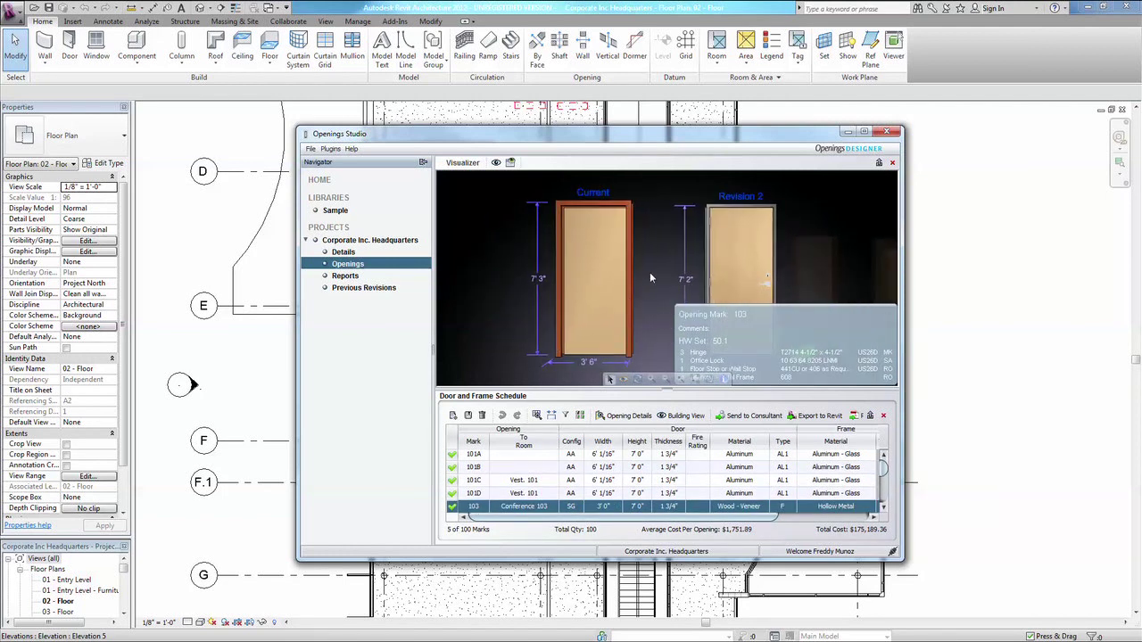
mouse_move(649, 272)
left_mouse_down()
mouse_move(678, 285)
mouse_move(694, 270)
left_mouse_up()
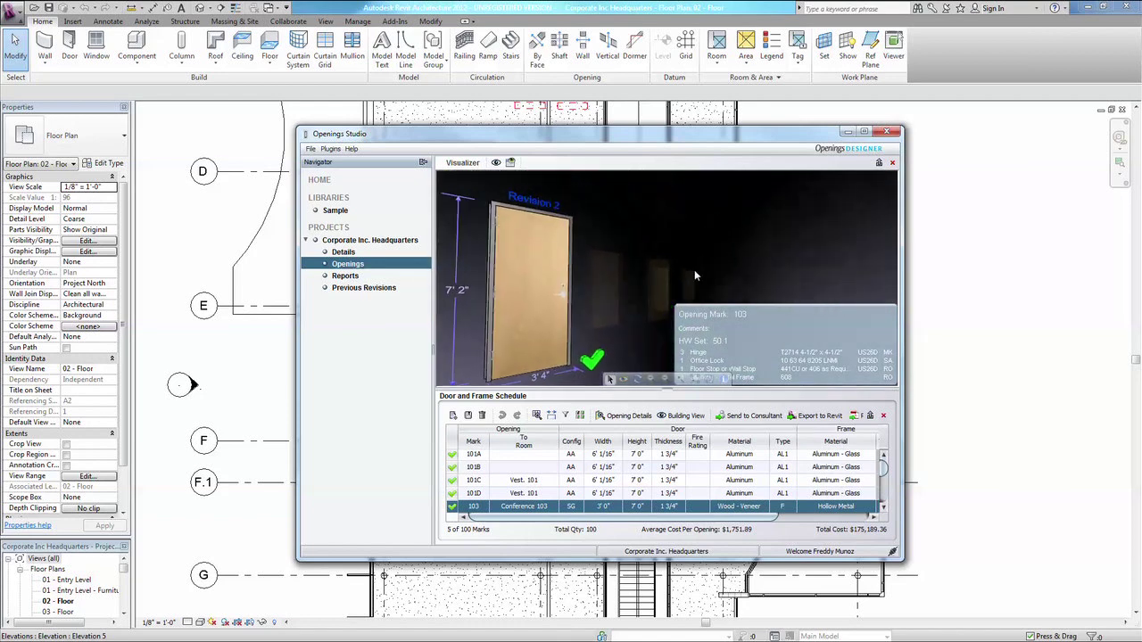